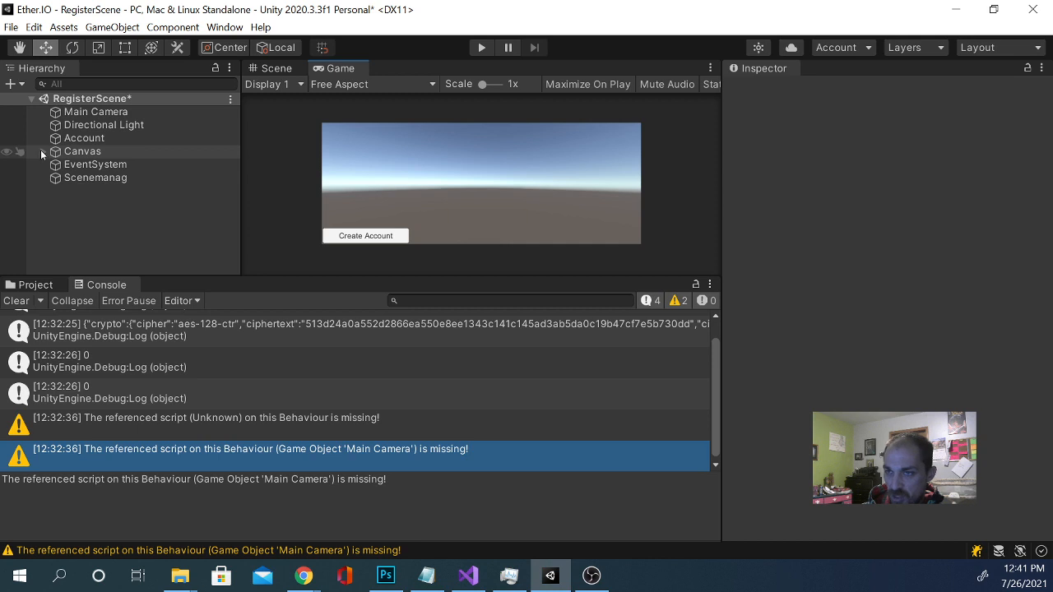
Add a TextMeshPro text object under the Canvas and import the TMP Essentials resources.
click(41, 152)
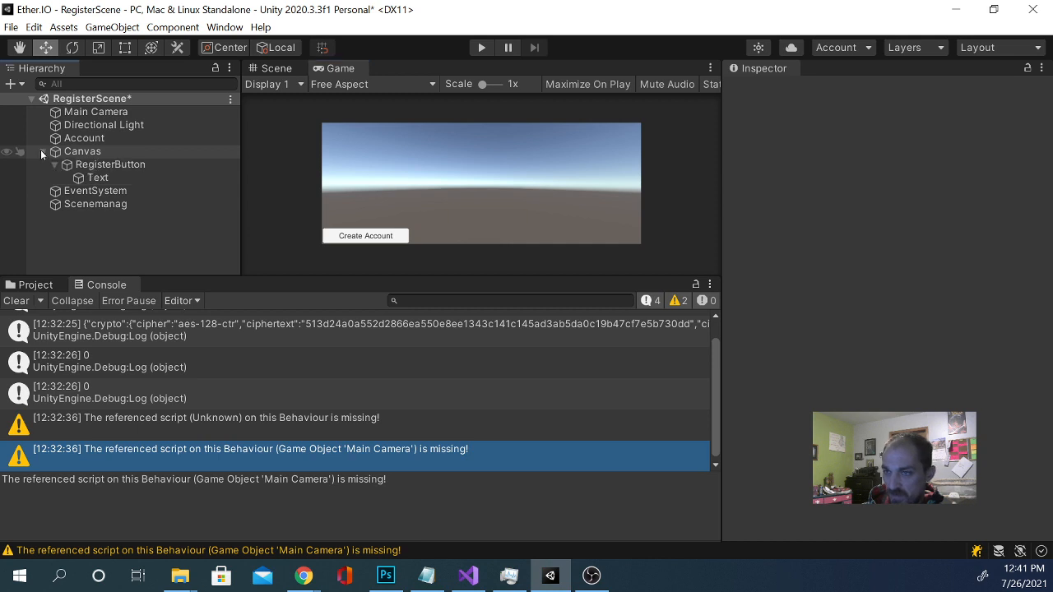
click(83, 152)
right_click(99, 153)
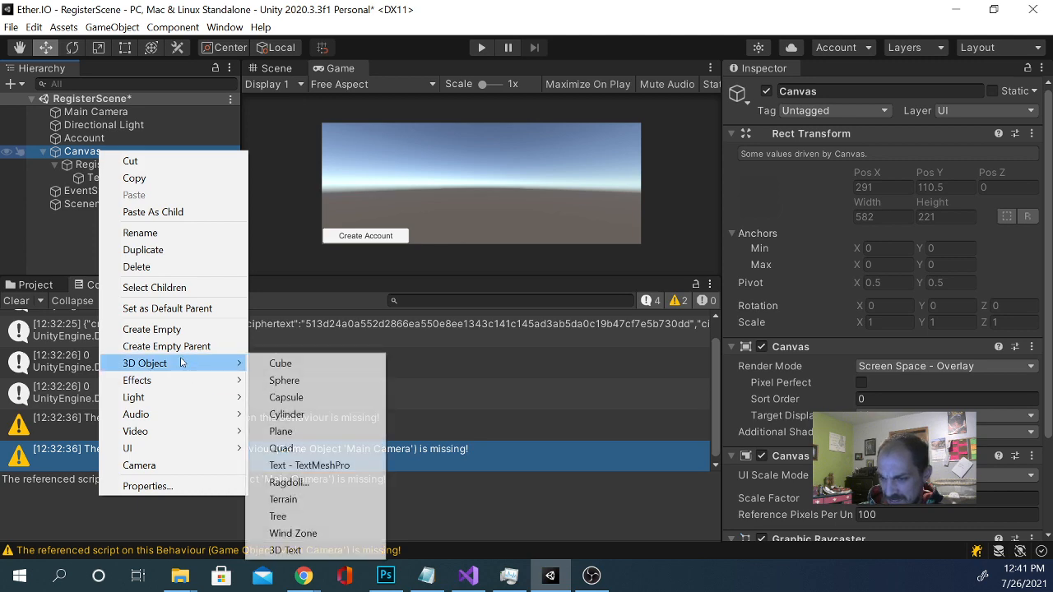
mouse_move(189, 448)
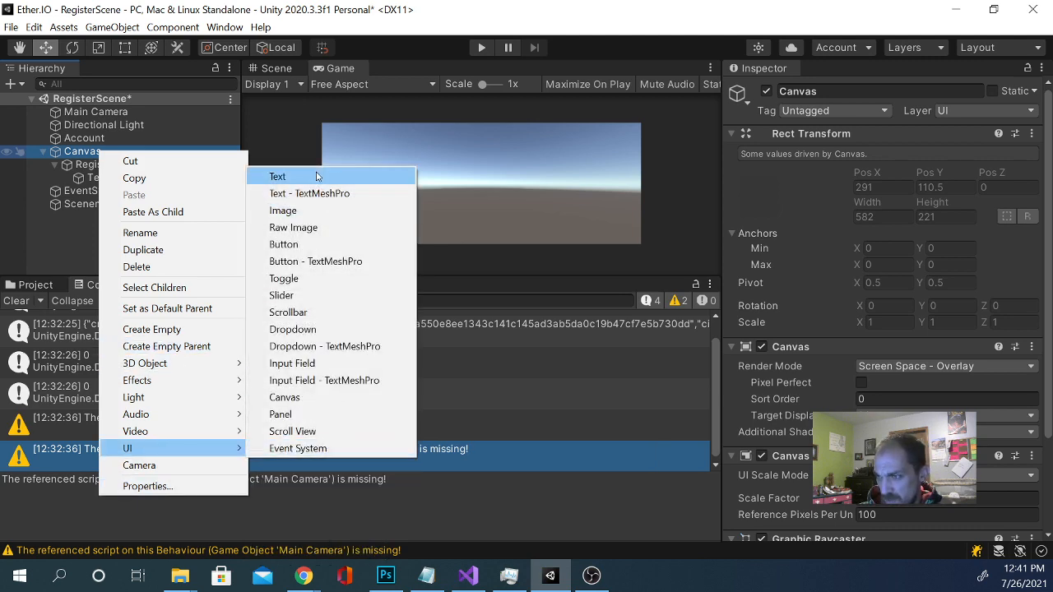
click(304, 193)
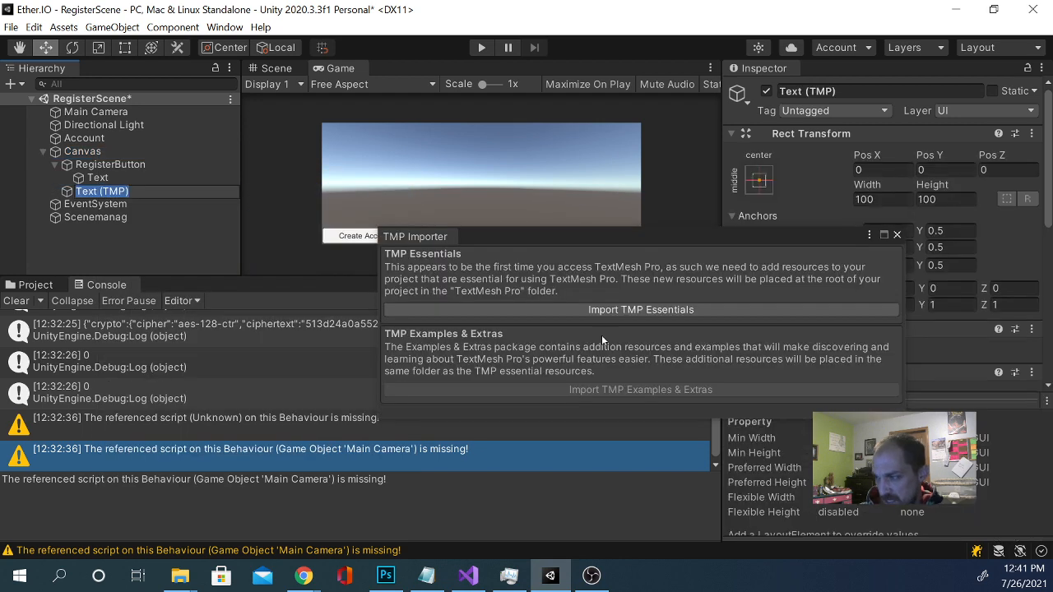
click(607, 310)
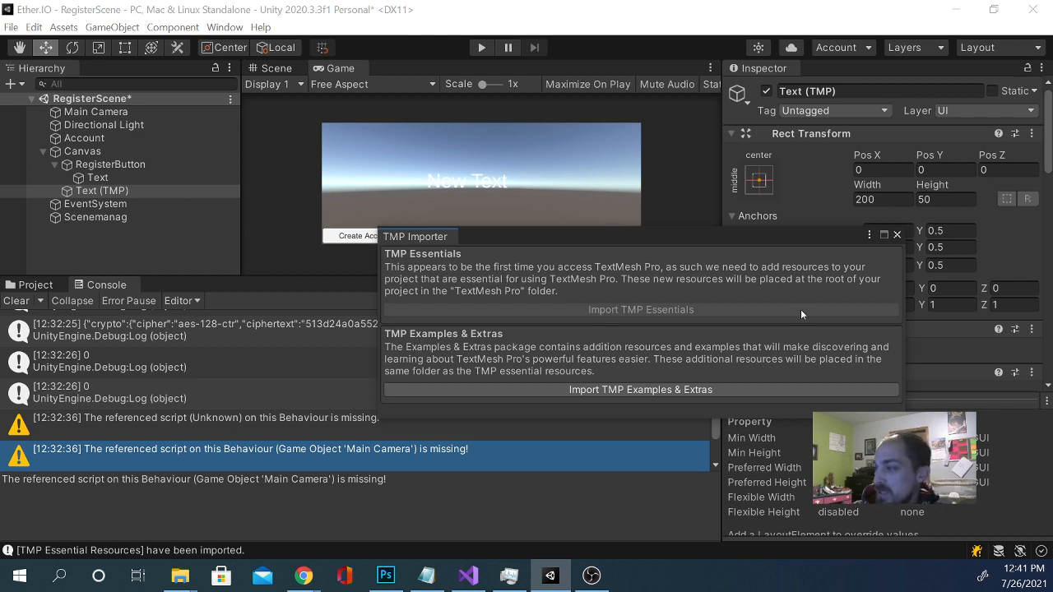
click(897, 235)
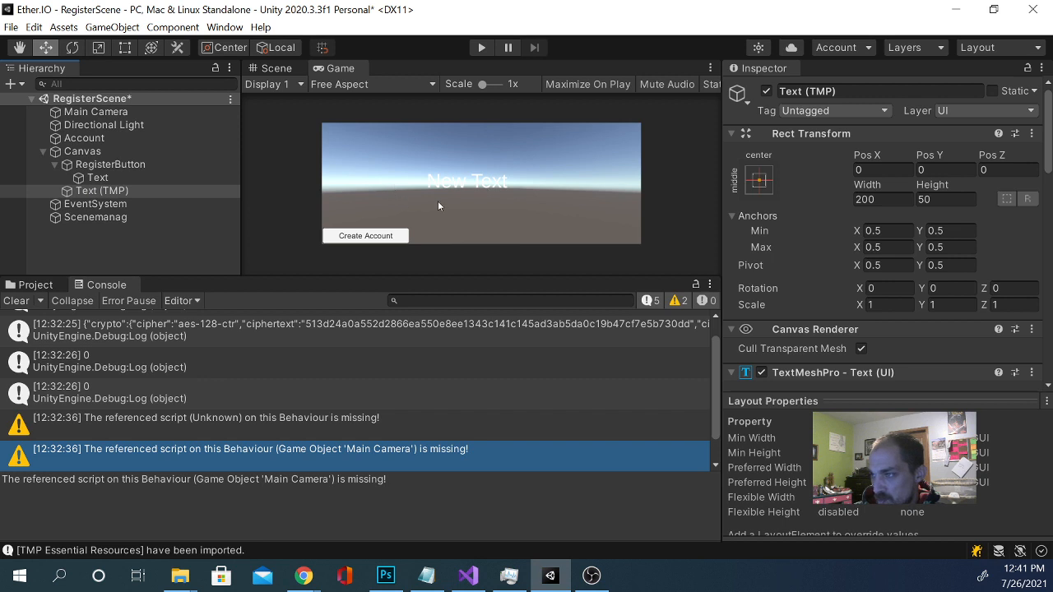
Set the Main Camera's Clear Flags to Solid Color.
click(95, 112)
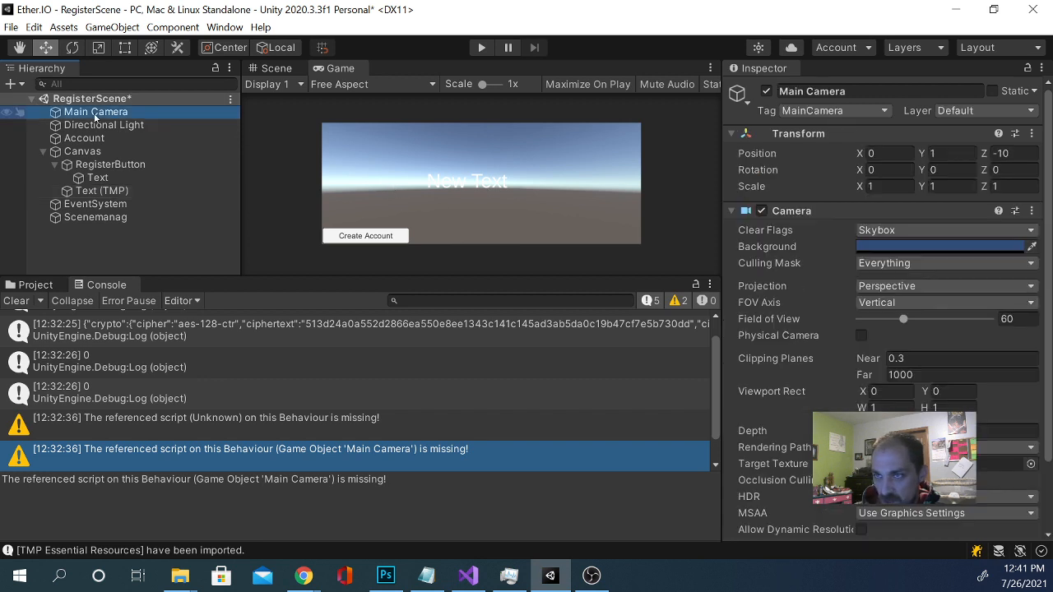
click(886, 232)
click(899, 263)
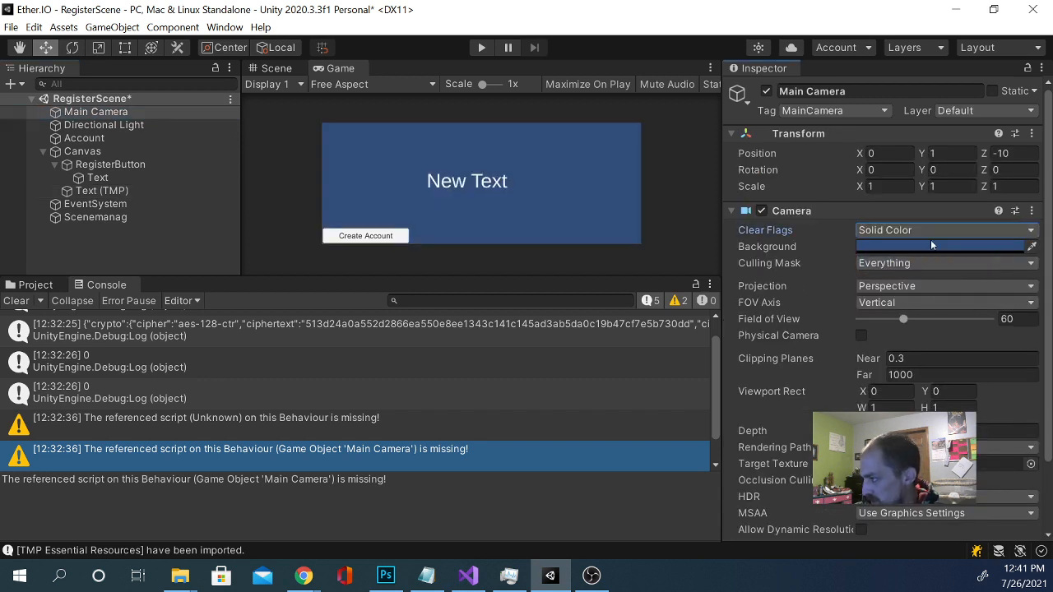
Move the Text (TMP) object straight up in the scene to the canvas's upper edge, at about Y 85.
click(100, 179)
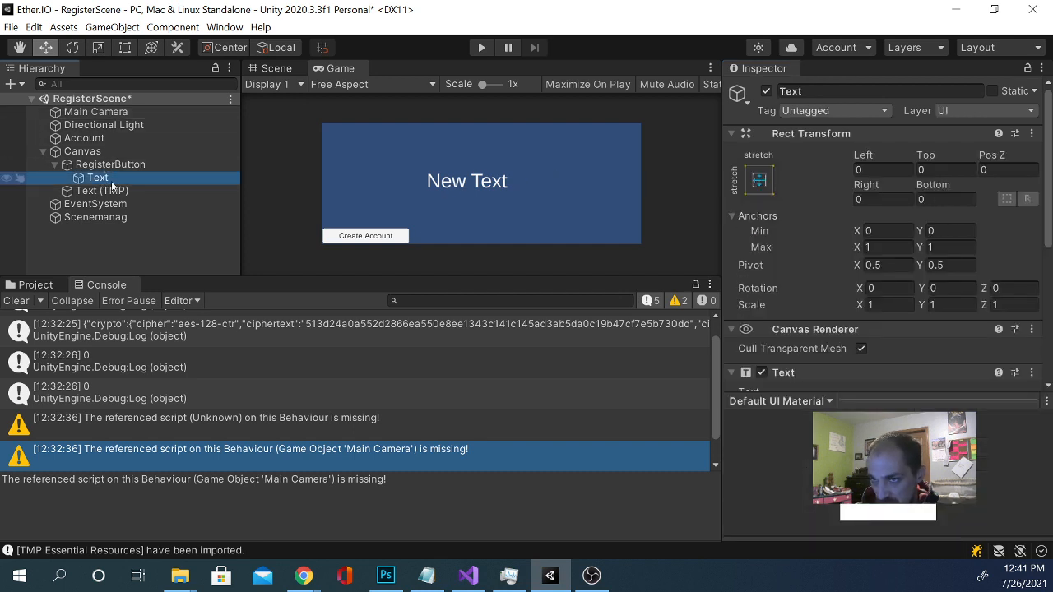
click(107, 190)
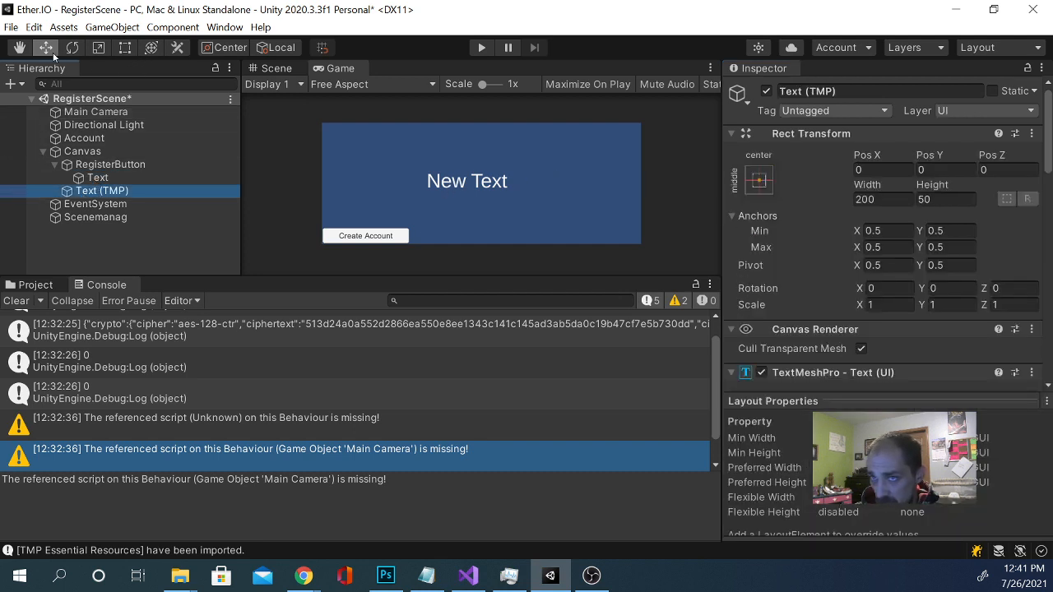
click(475, 185)
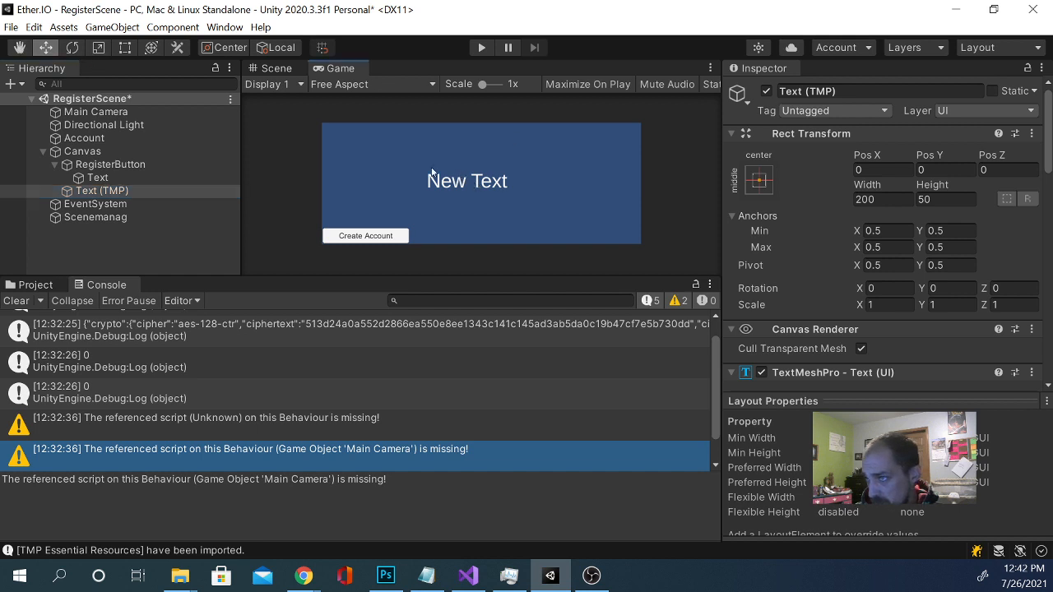
click(276, 68)
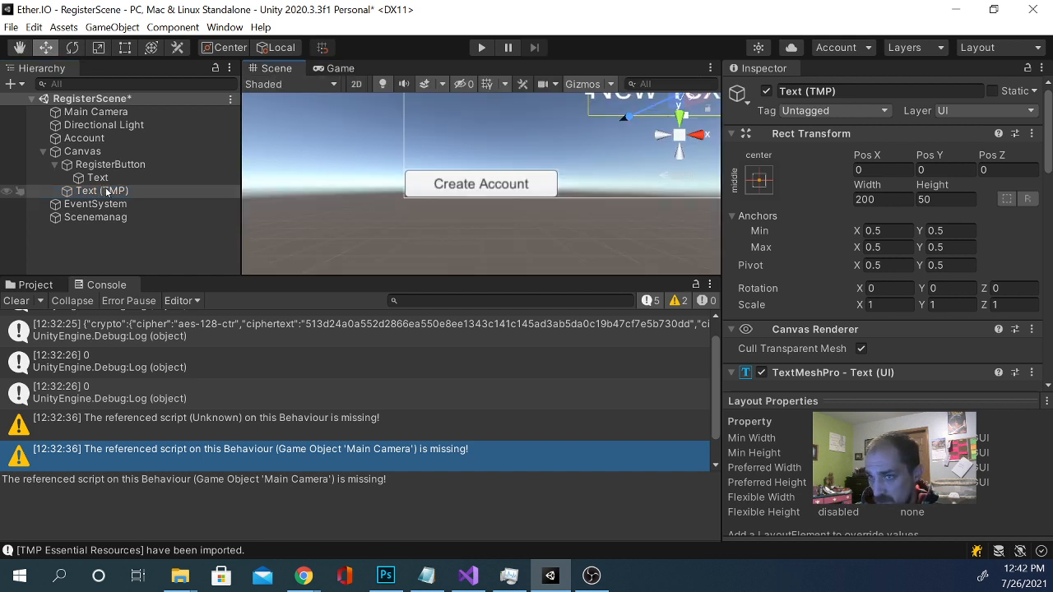
double_click(107, 190)
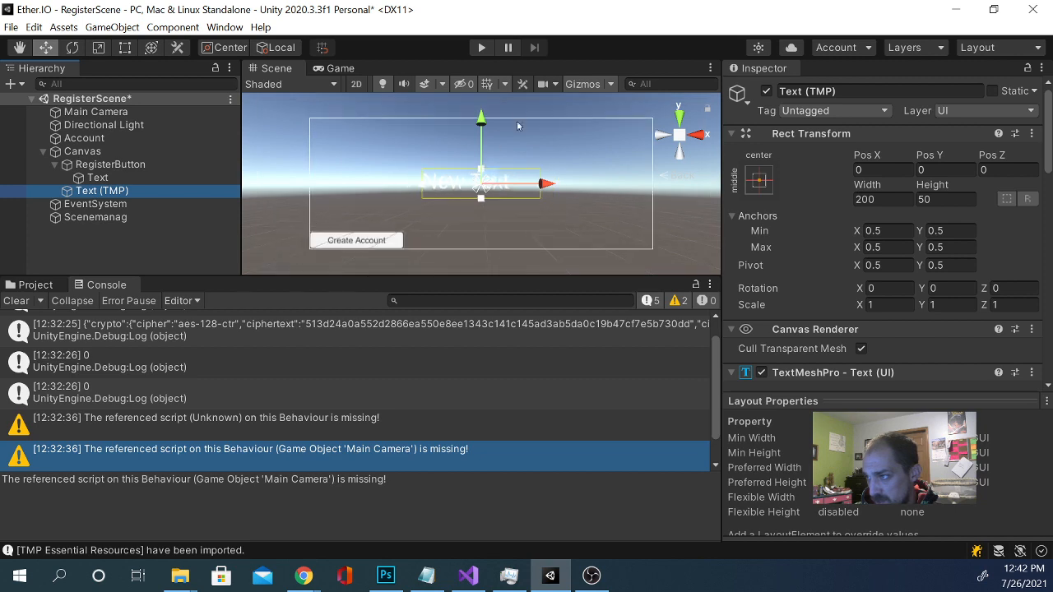
drag(482, 127, 482, 74)
Set the Text (TMP) object's text to "Welcome to Ether.IO!".
scroll(895, 358, down, 9)
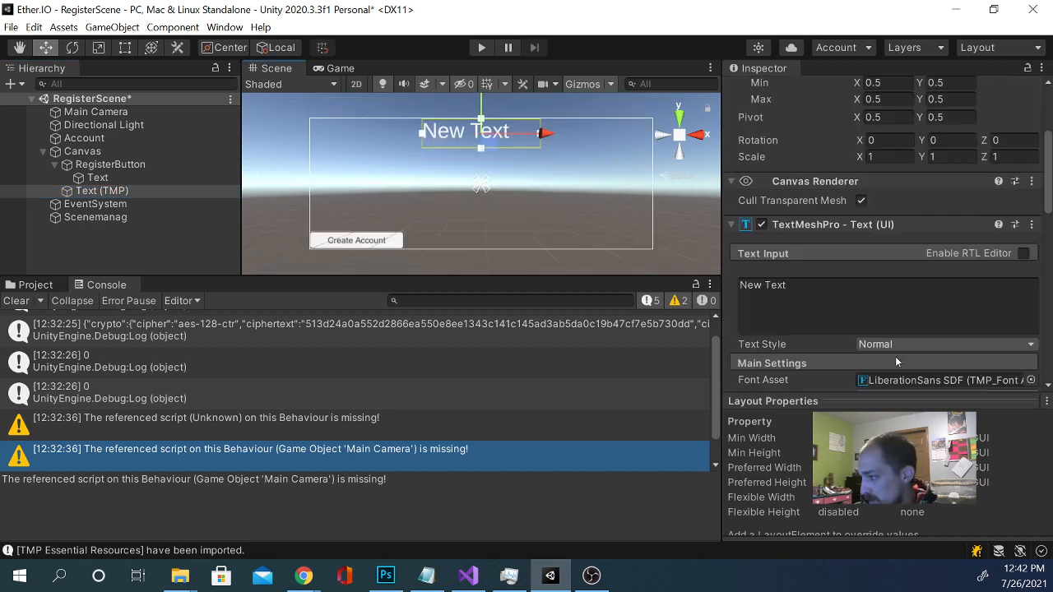
scroll(895, 358, up, 6)
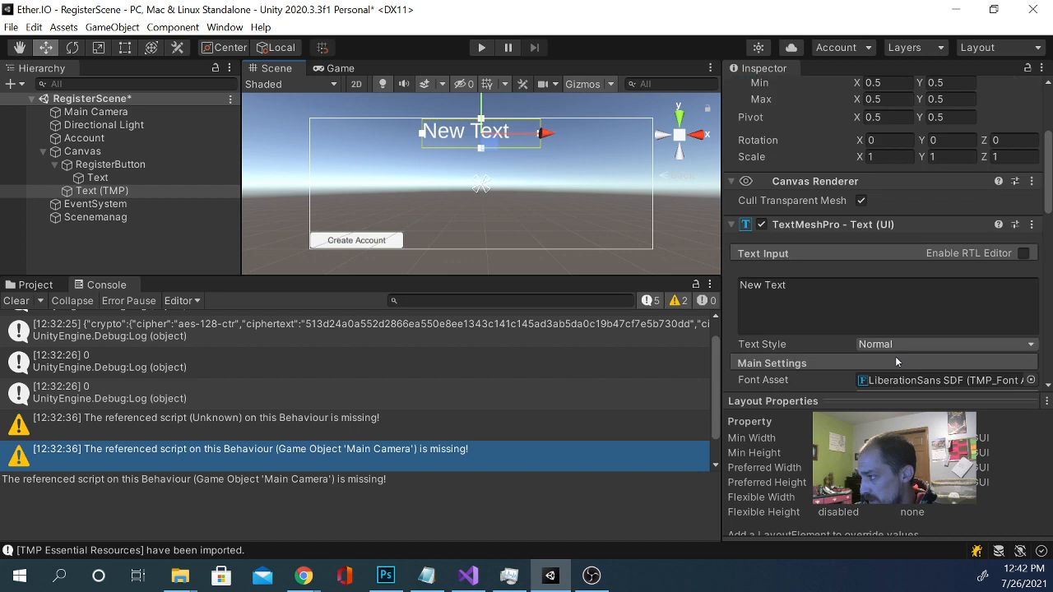
click(795, 289)
text(W)
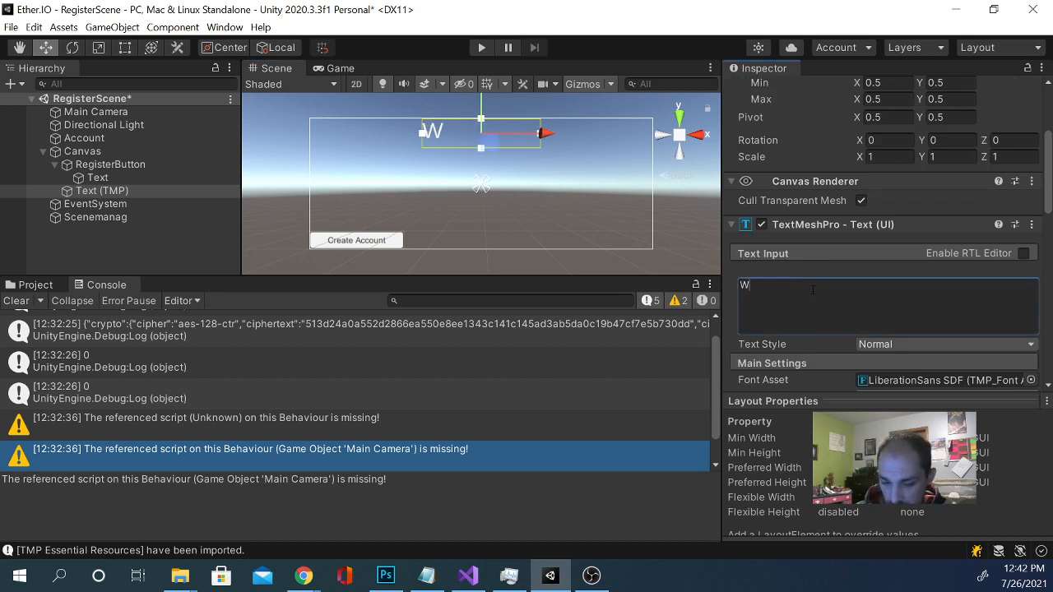
text(elcome to )
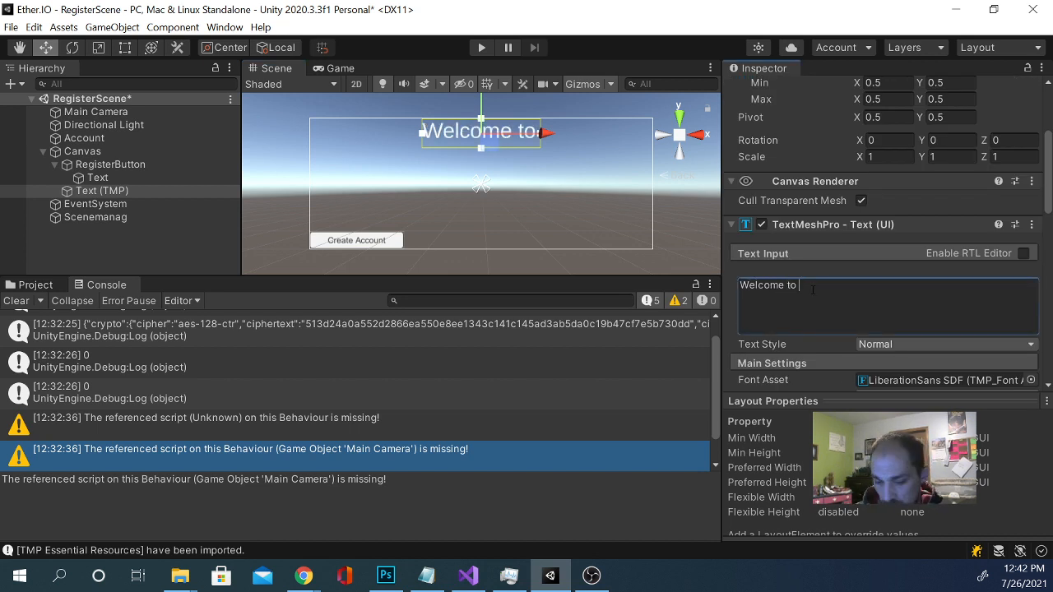
text(Ether.IO!)
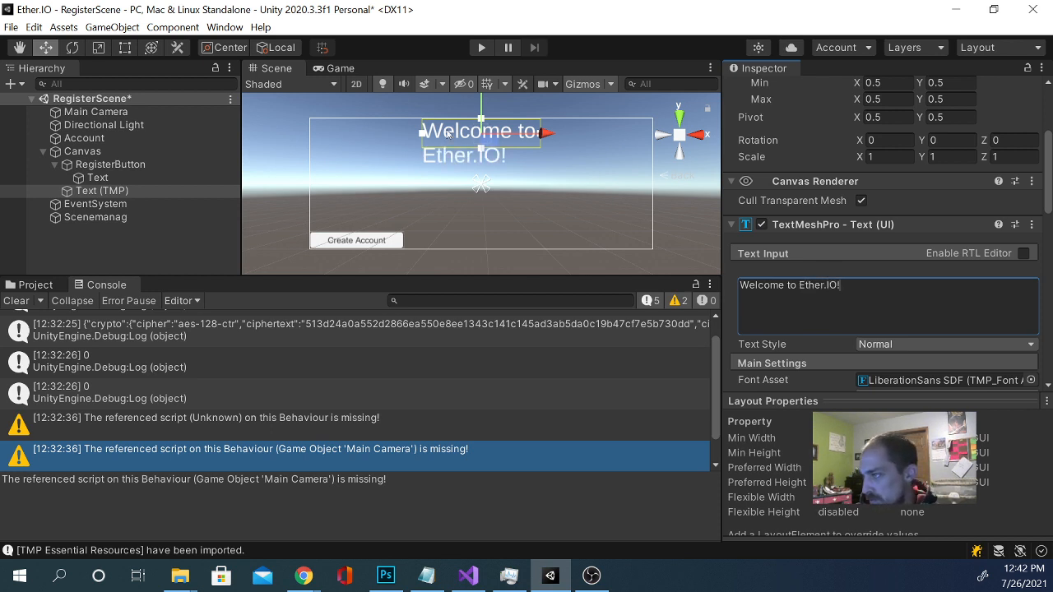
Widen the welcome text's box to the canvas's full width and center its text horizontally.
drag(423, 135, 308, 132)
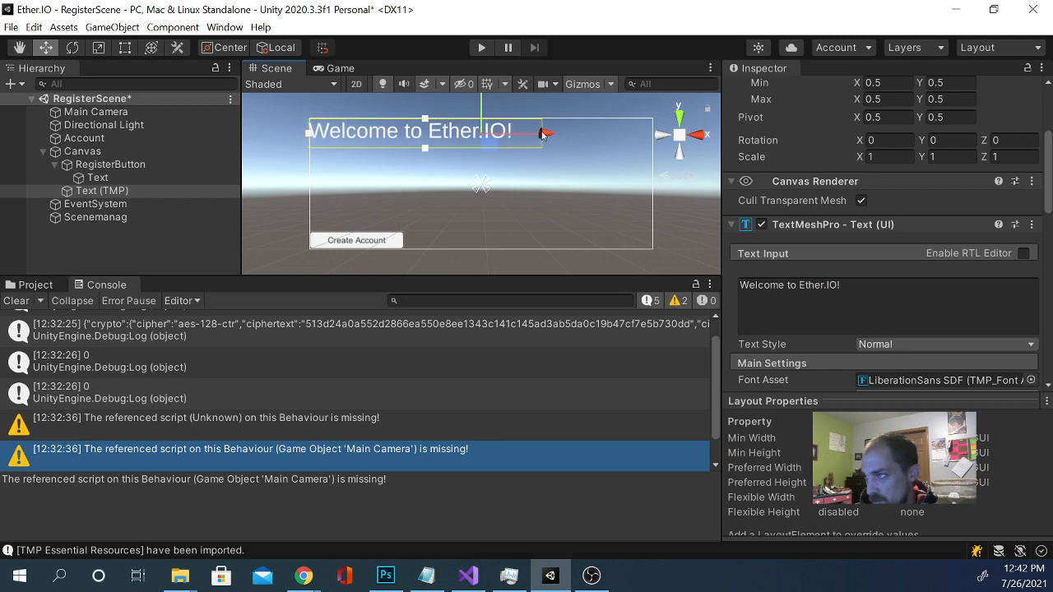
drag(542, 134, 655, 138)
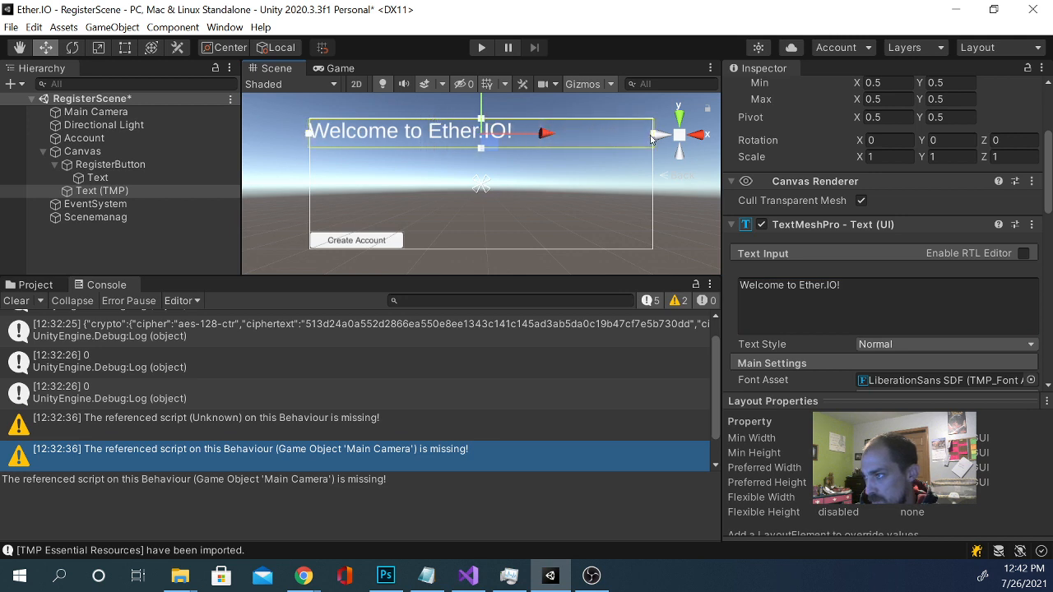
scroll(878, 372, down, 5)
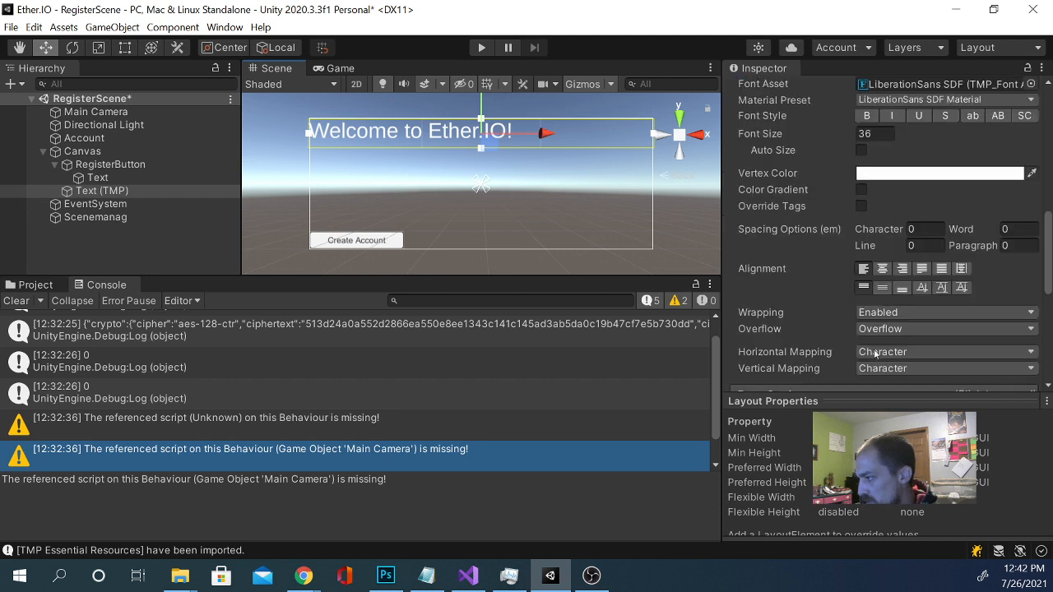
click(882, 268)
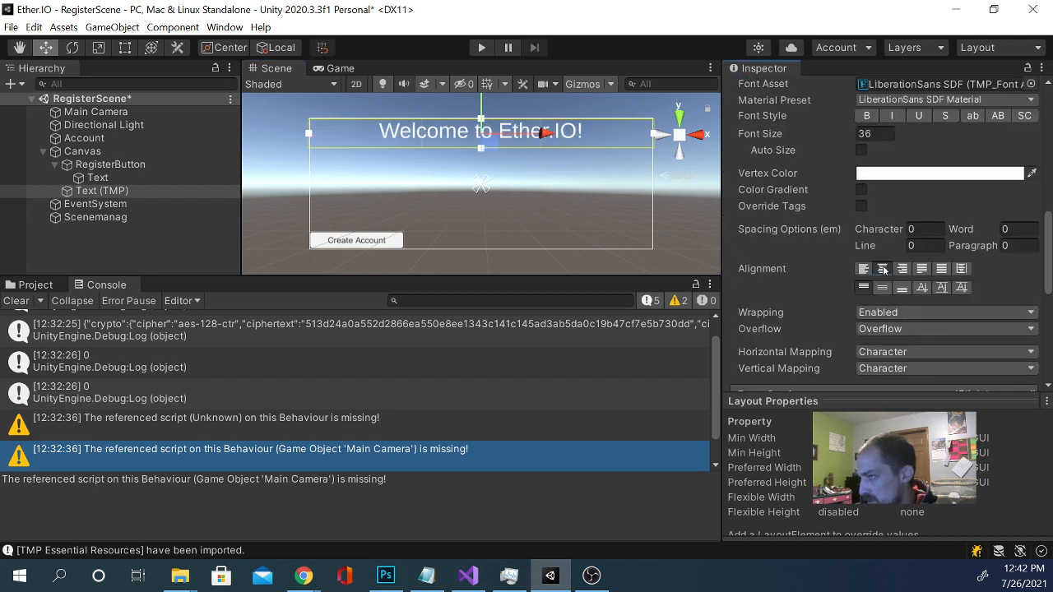
click(142, 239)
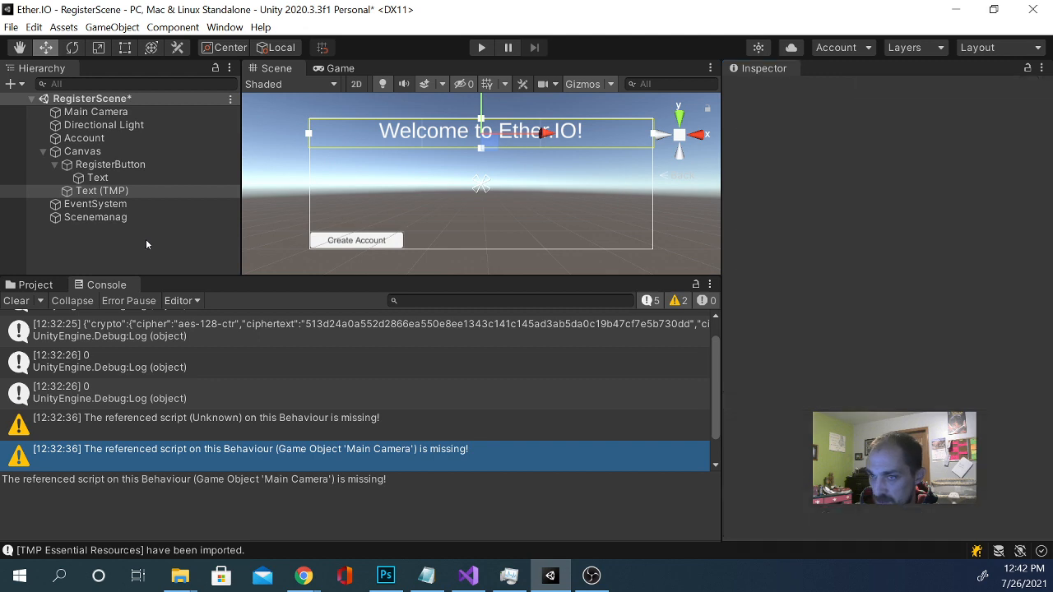
Rename the welcome text object in the scene hierarchy to Title.
right_click(97, 195)
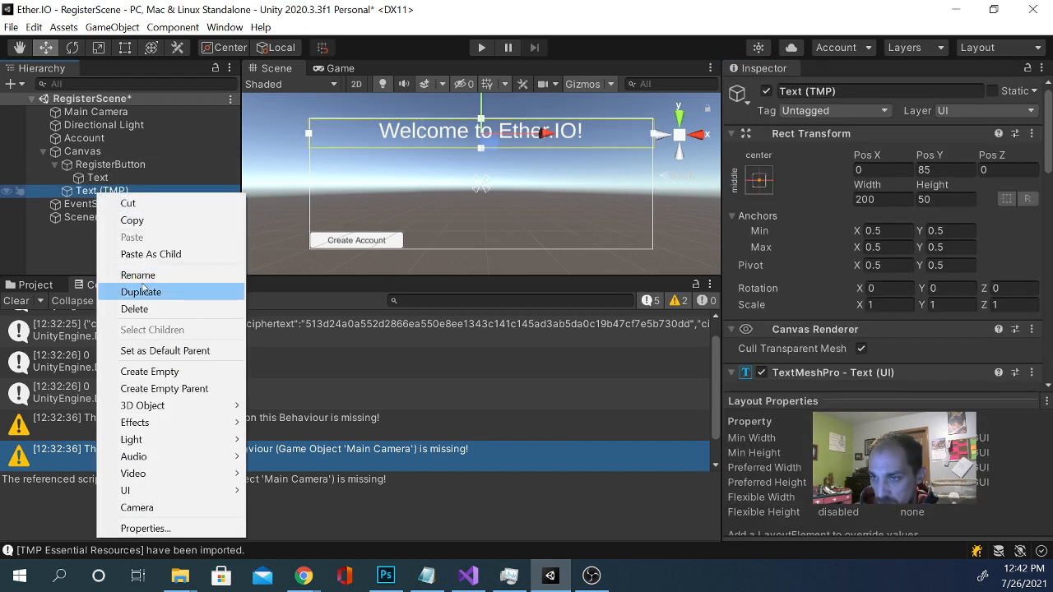
click(140, 276)
text(Title)
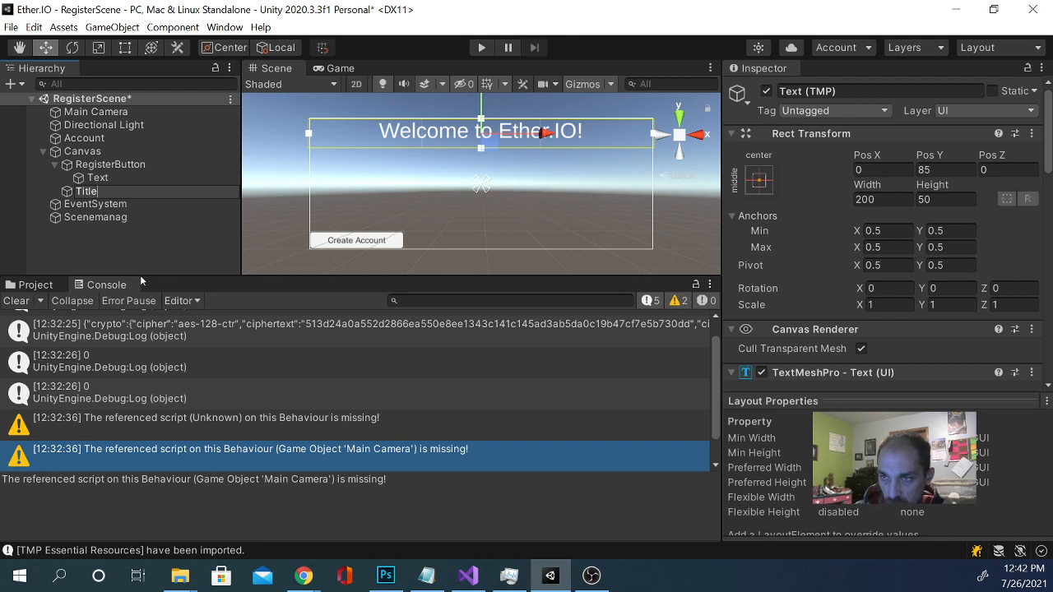
click(138, 262)
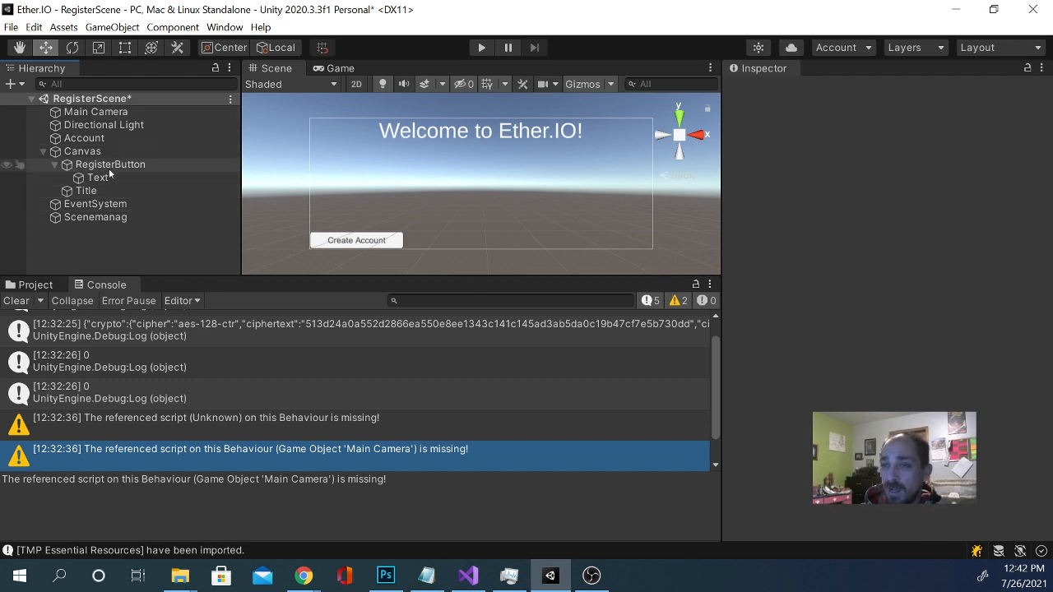
Add another TextMeshPro text object under the Canvas and set its font size to 24.
right_click(87, 155)
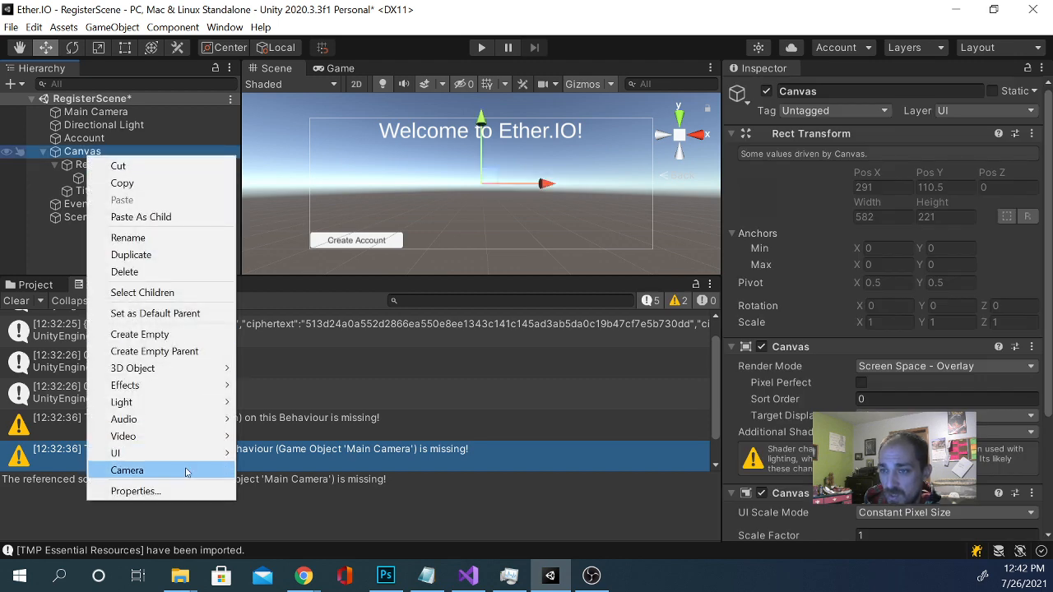
mouse_move(222, 454)
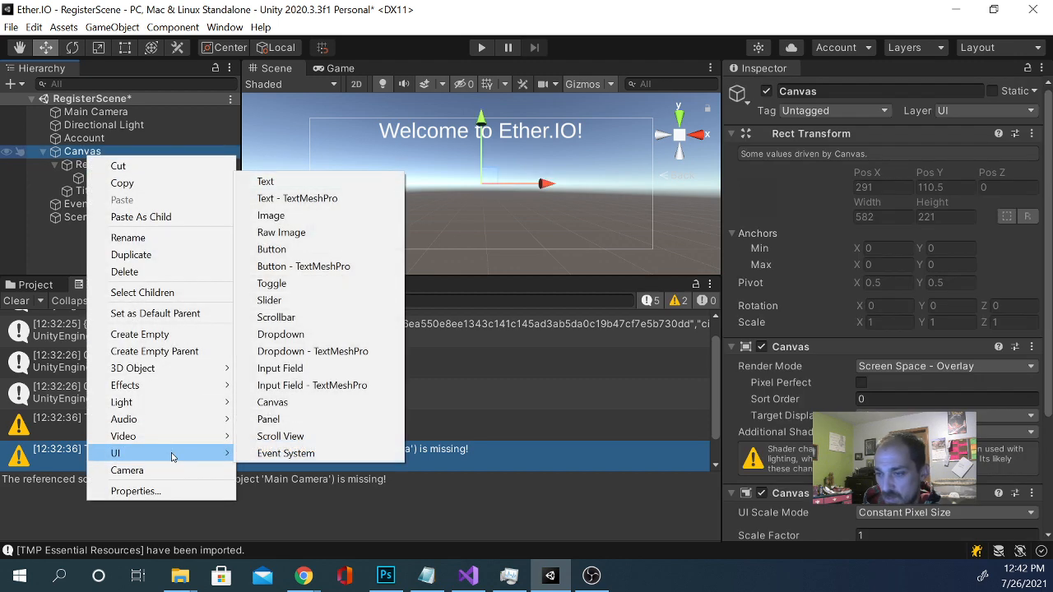
click(332, 198)
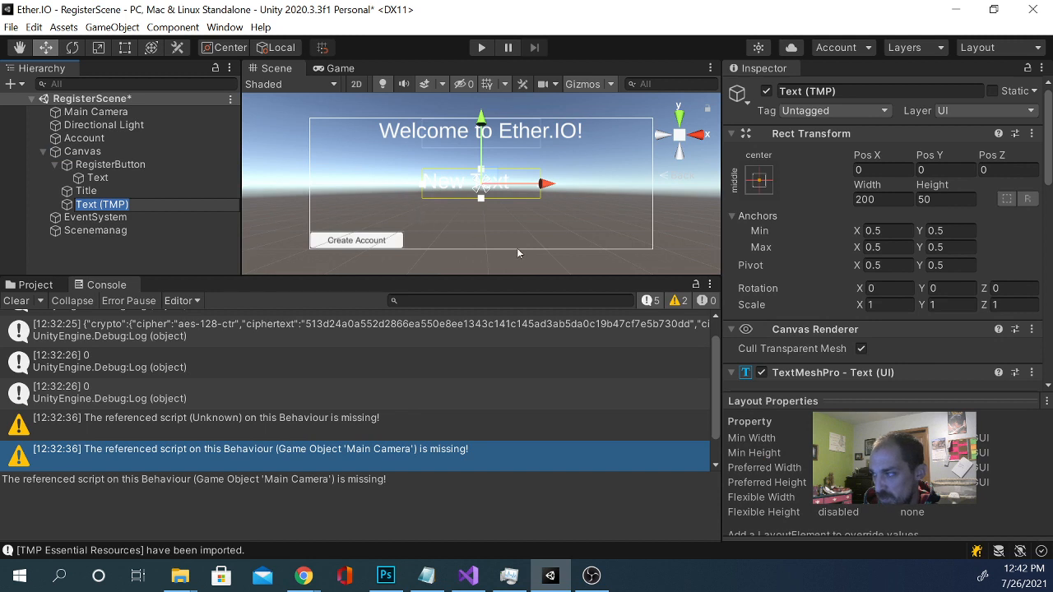
scroll(845, 292, down, 6)
click(791, 280)
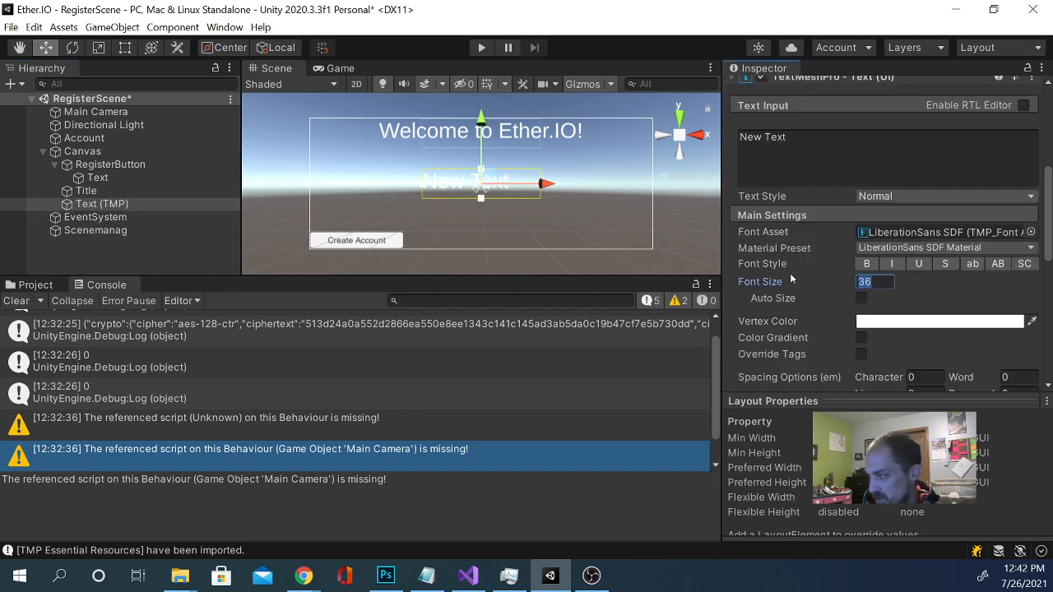
text(24)
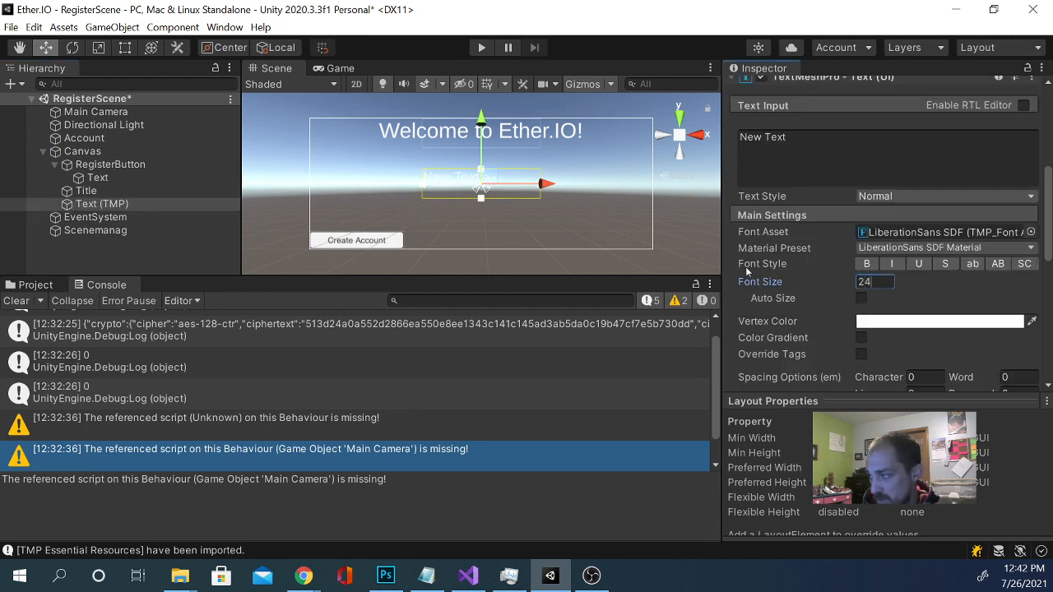
scroll(888, 324, down, 3)
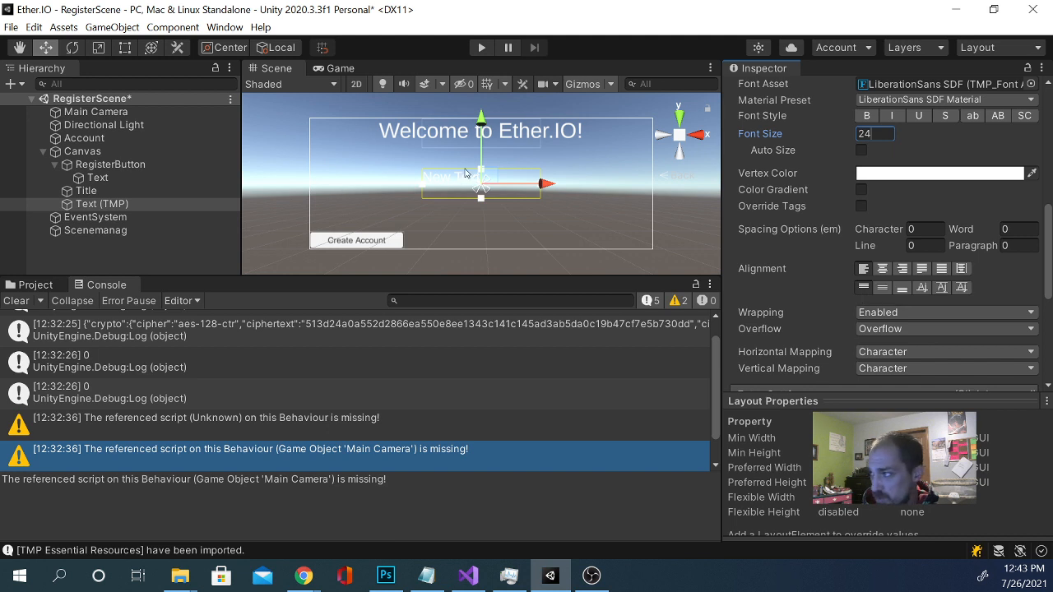
Move the new text object to the left side of the canvas, just below the title.
click(338, 68)
click(276, 69)
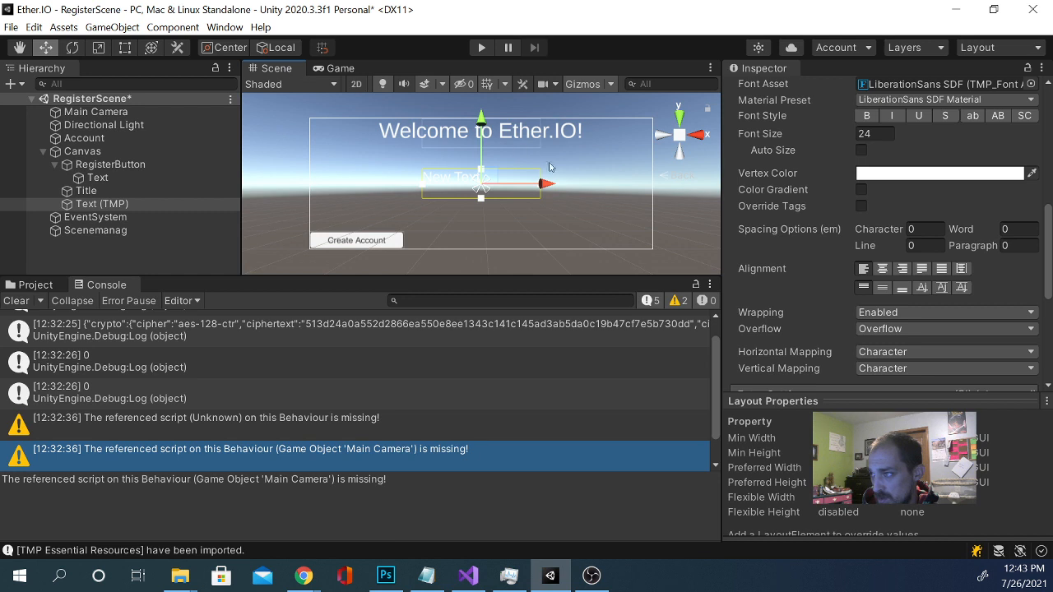
drag(546, 183, 445, 191)
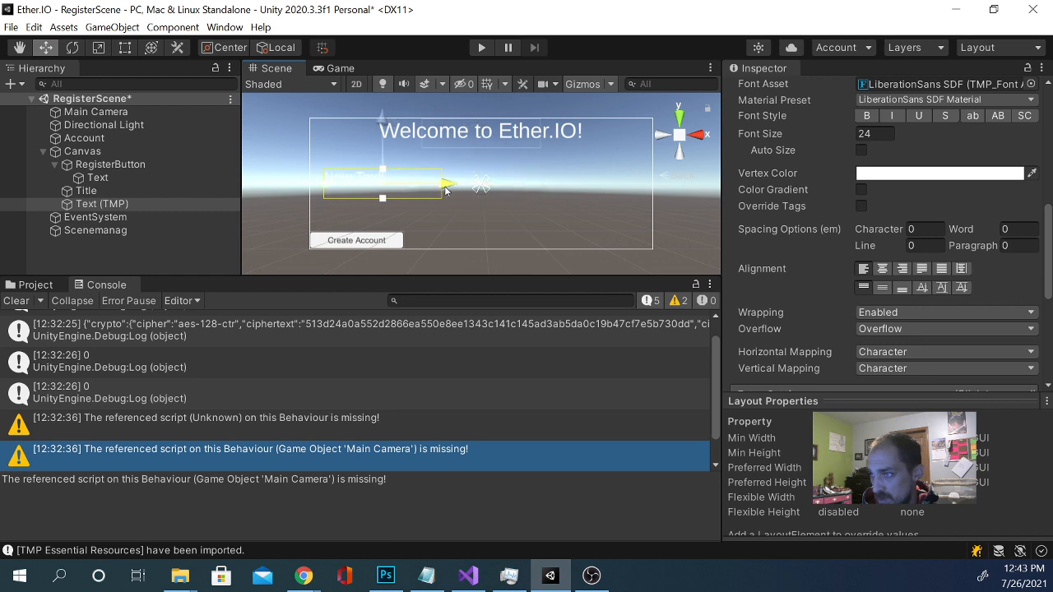
drag(381, 121, 381, 105)
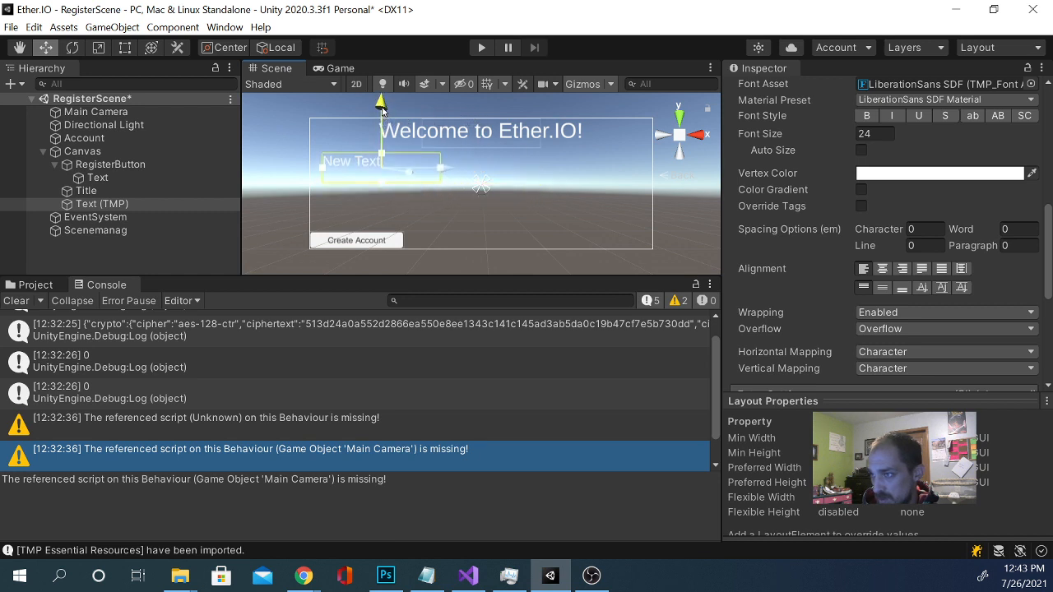
Duplicate the new text object and move the copy straight down, just below the original.
right_click(111, 204)
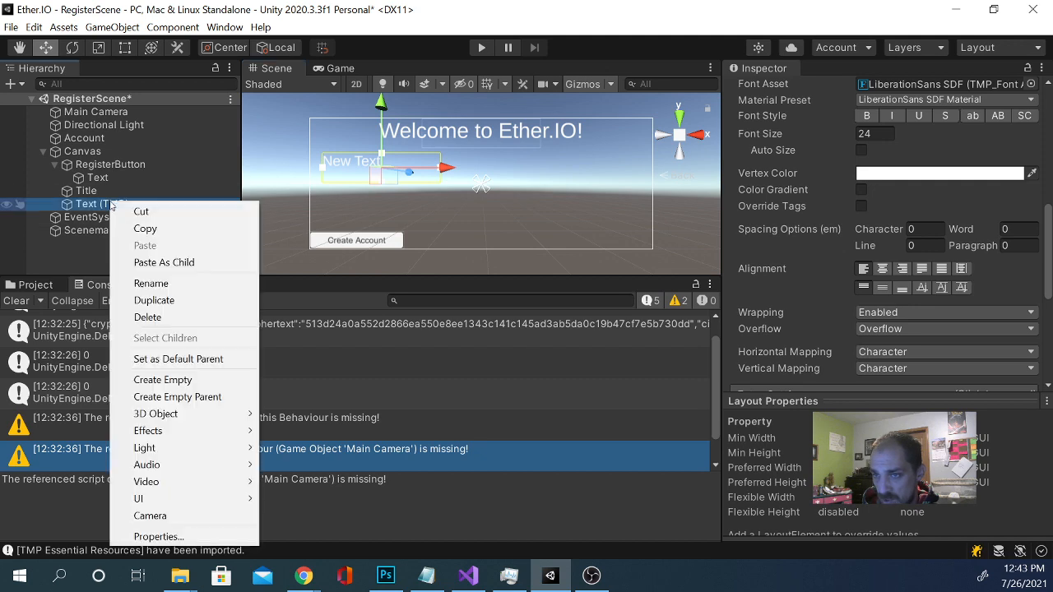
click(154, 301)
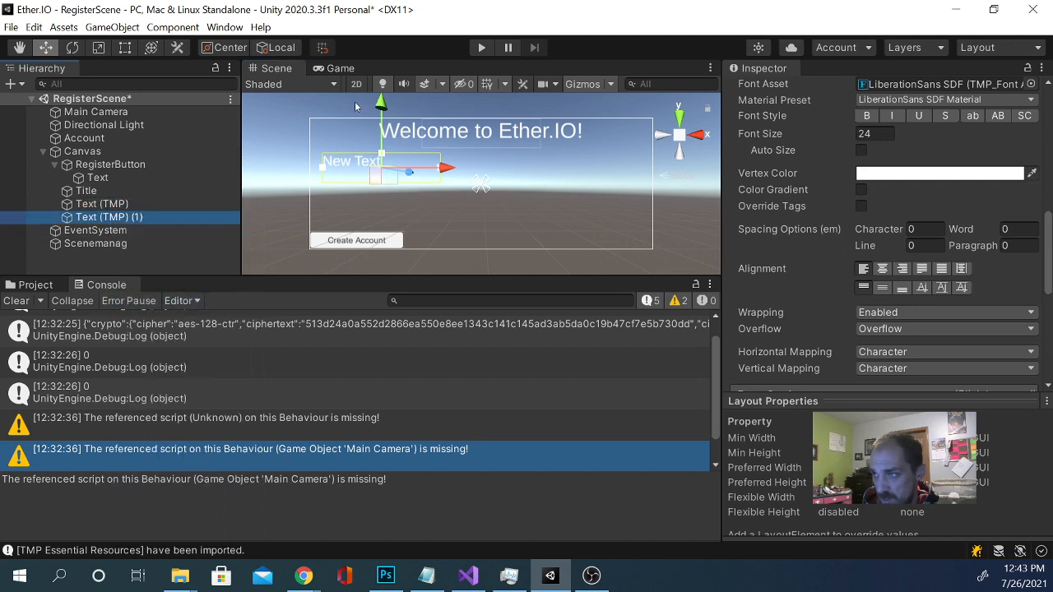
drag(381, 103, 381, 123)
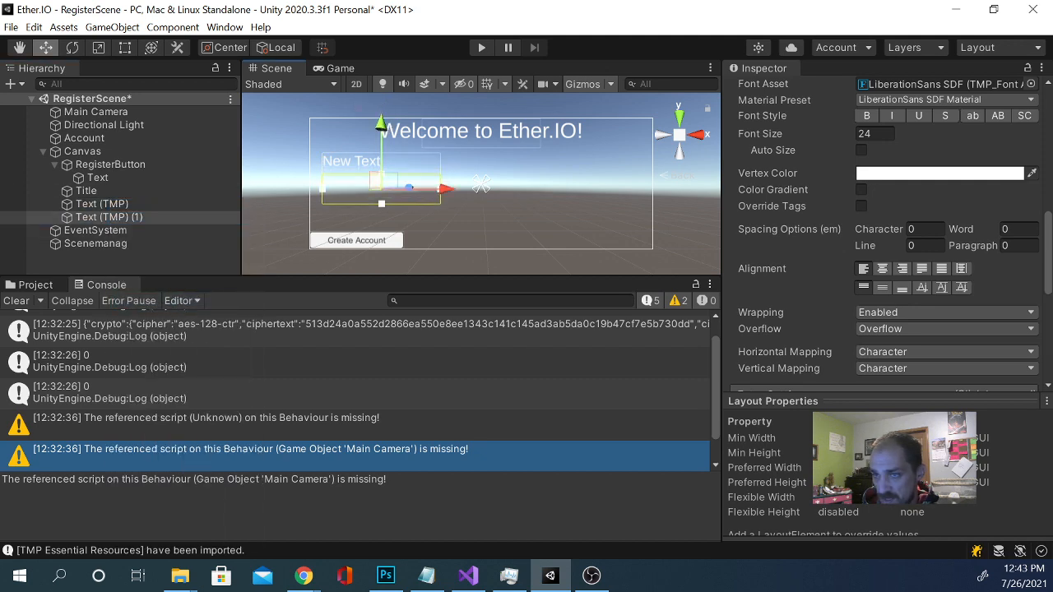
Rename the upper text object to NameText and its duplicate to PassText in the scene hierarchy.
right_click(112, 203)
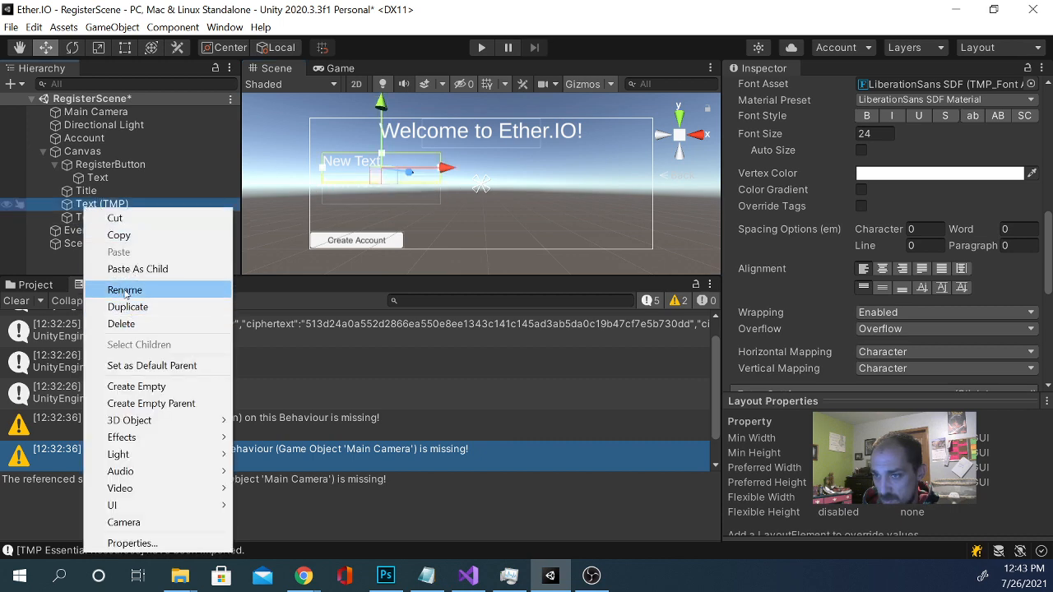
click(124, 290)
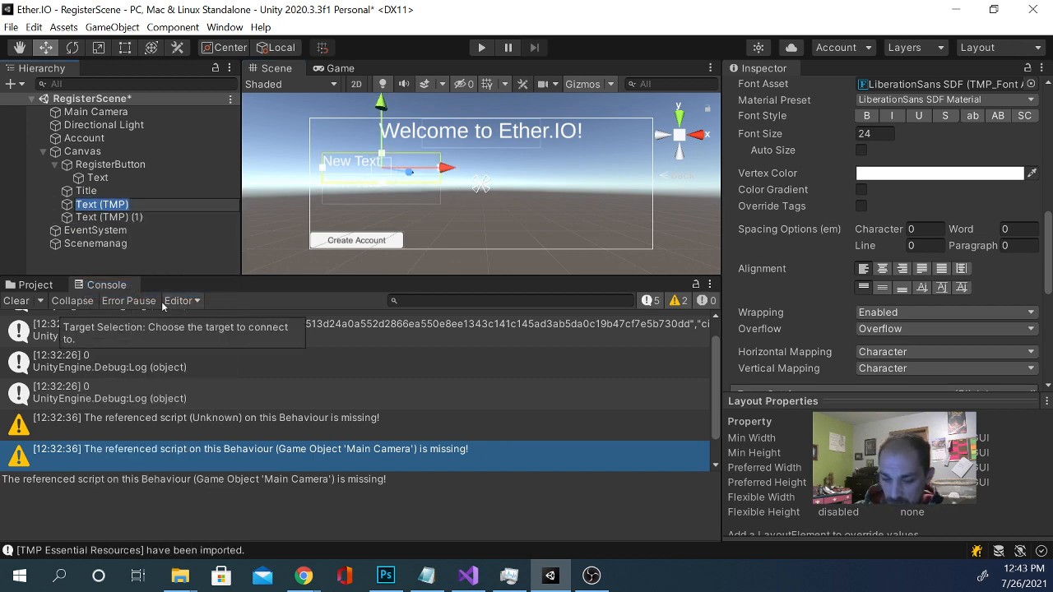
text(NameText)
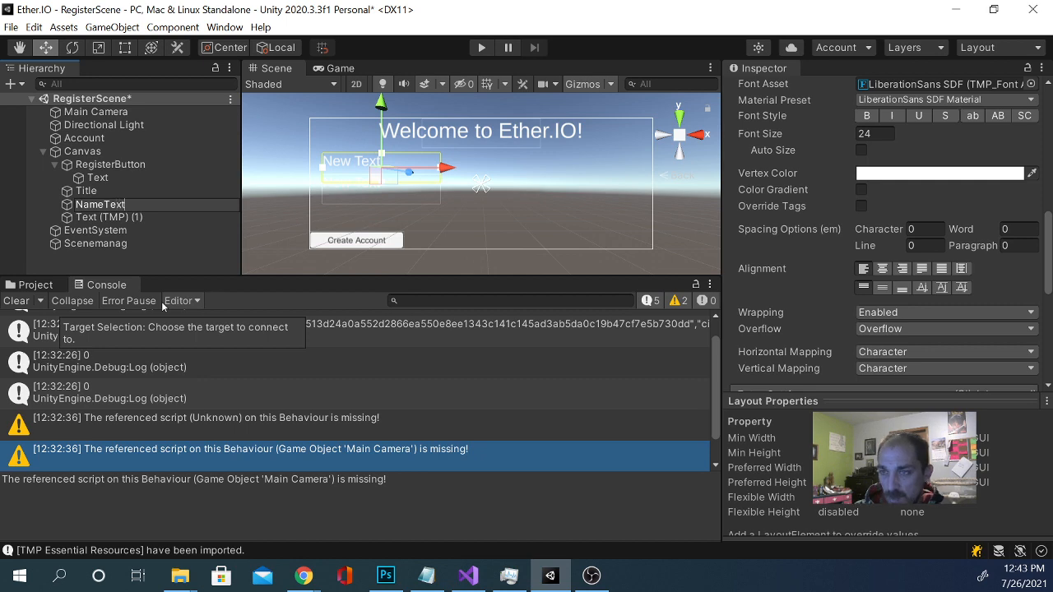
right_click(117, 218)
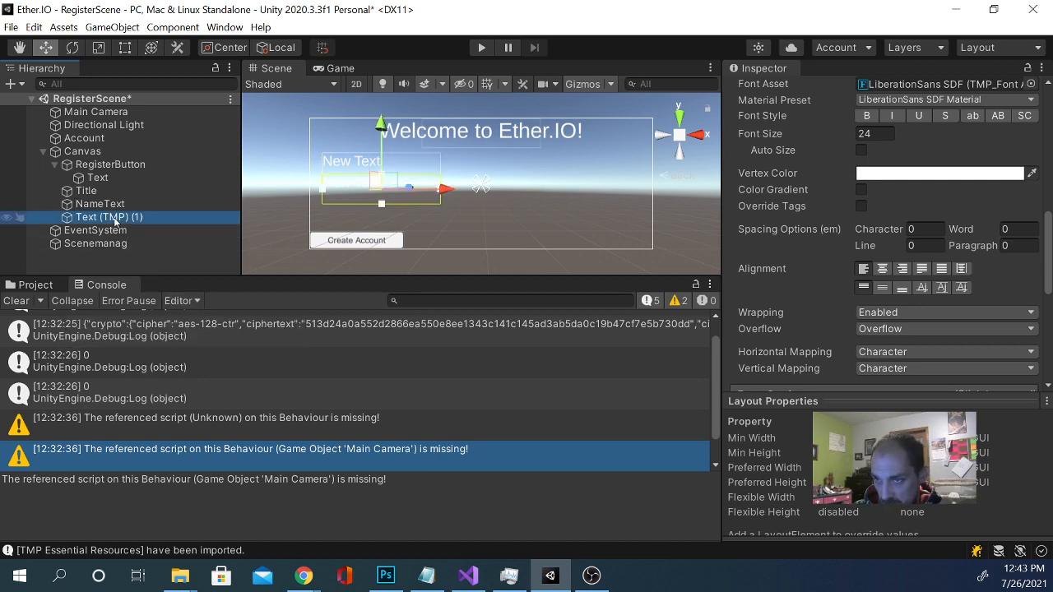
click(156, 296)
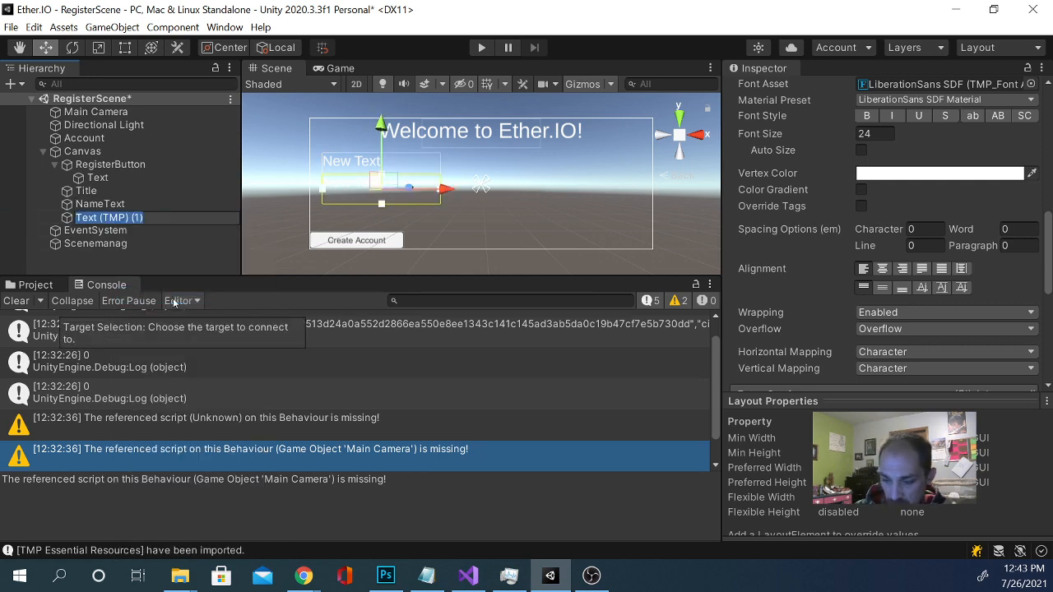
text(PassText)
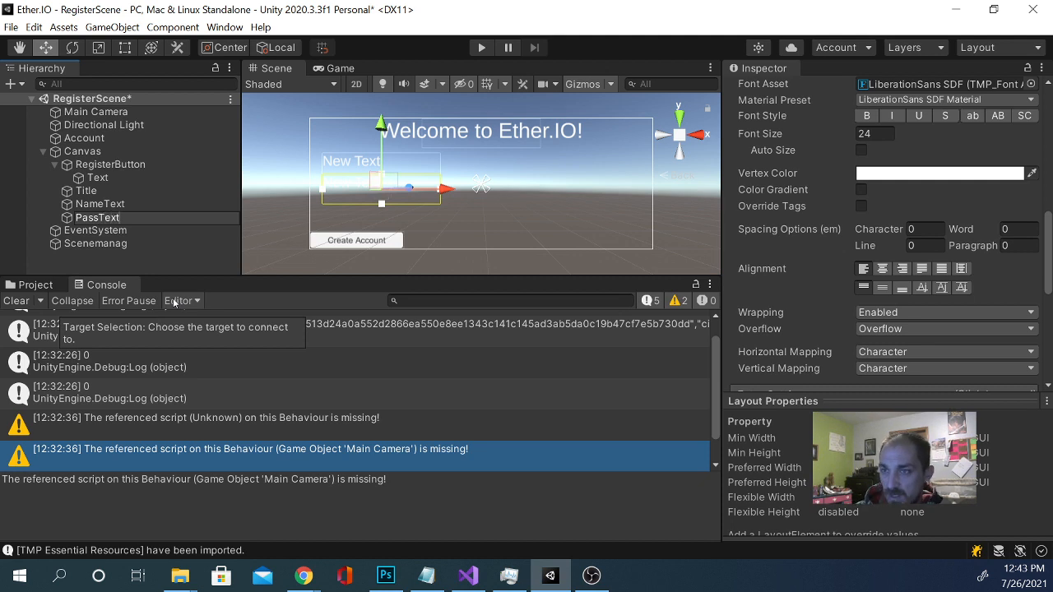
click(94, 244)
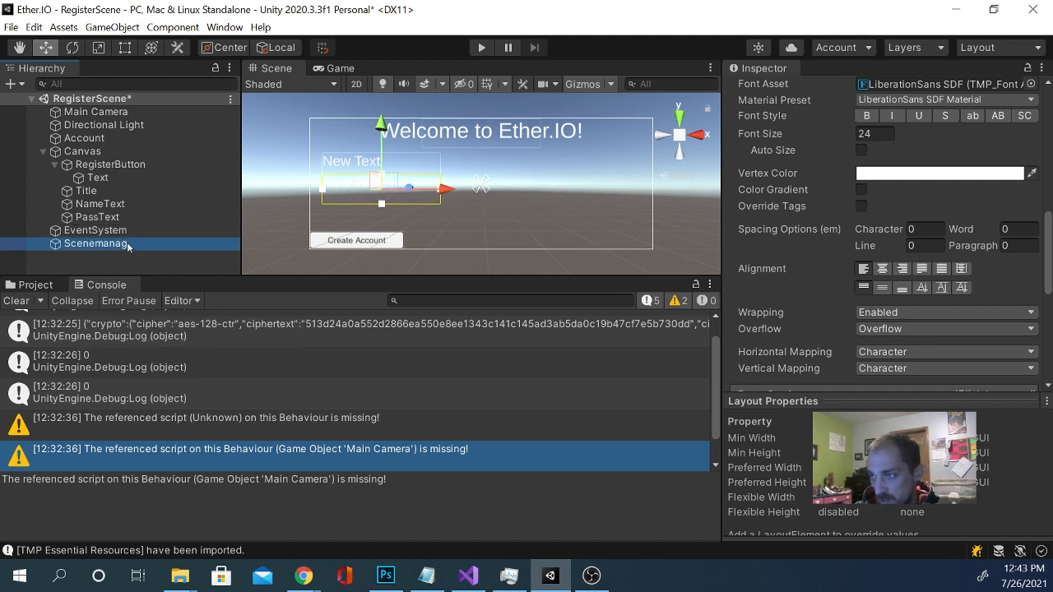
Change the displayed text of the NameText object to "Account Name:".
click(146, 207)
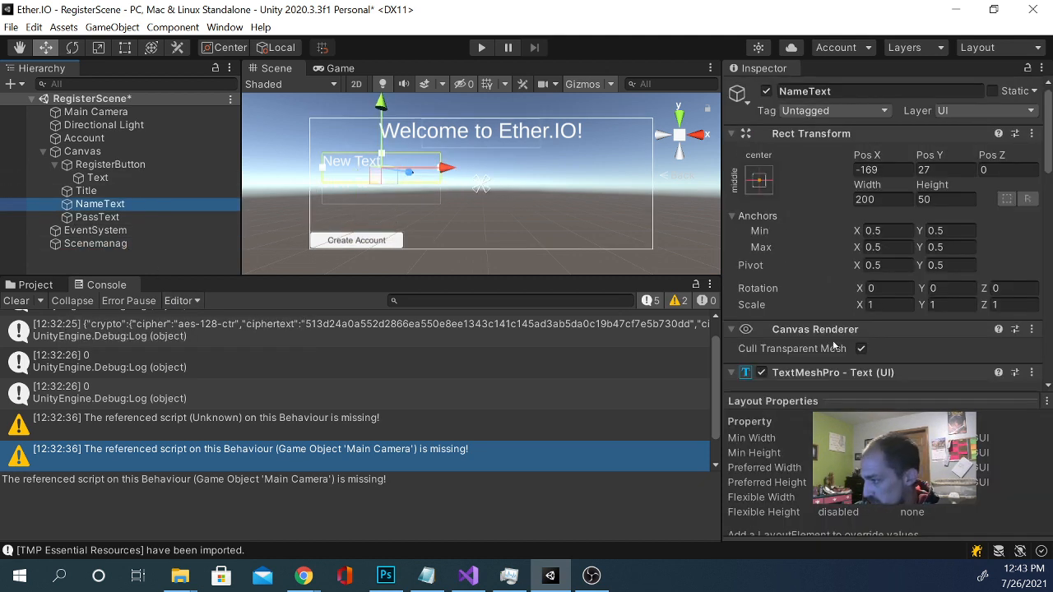
scroll(833, 346, down, 5)
click(806, 140)
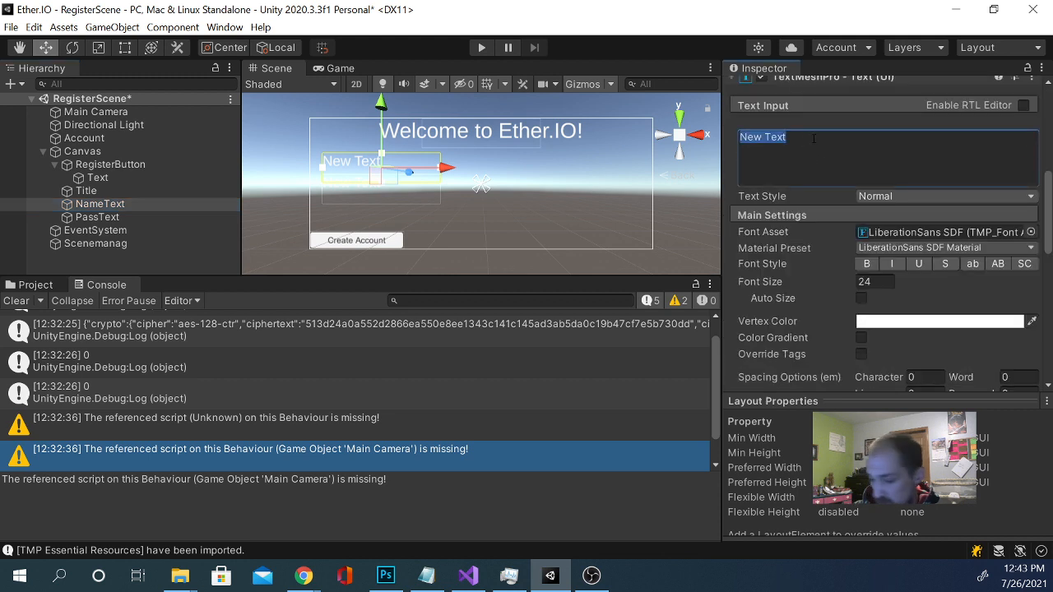
text(Account Na)
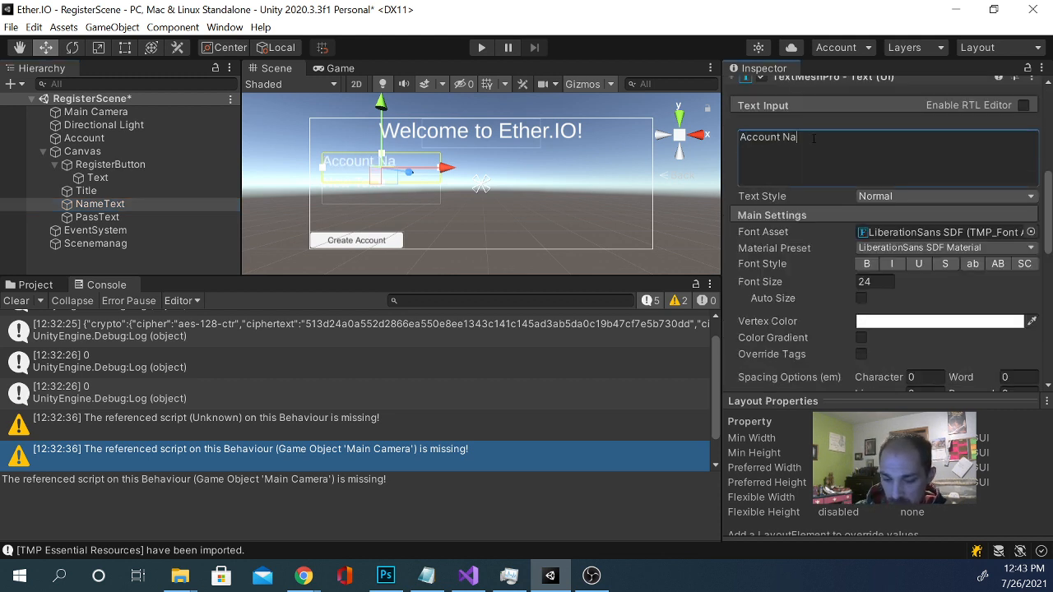
text(me:)
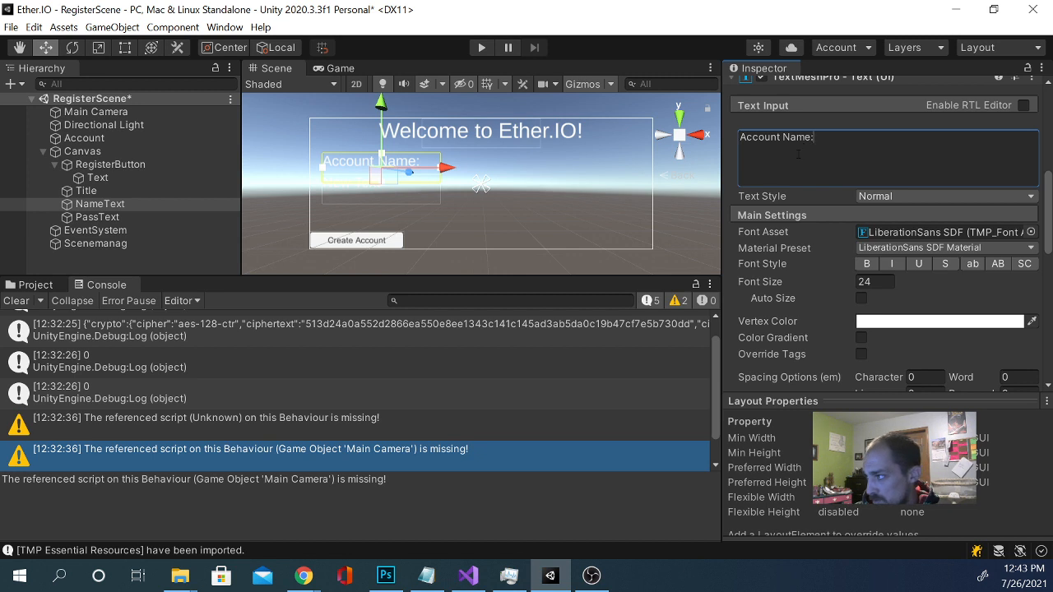
Change the displayed text of the PassText object to "Account Pass:".
click(97, 216)
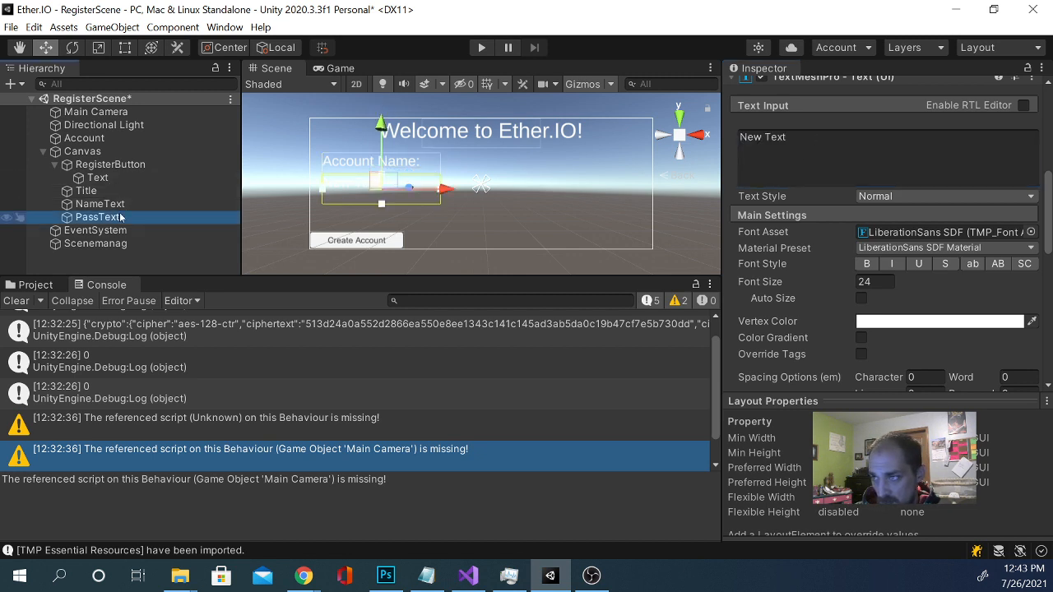
click(845, 131)
text(A)
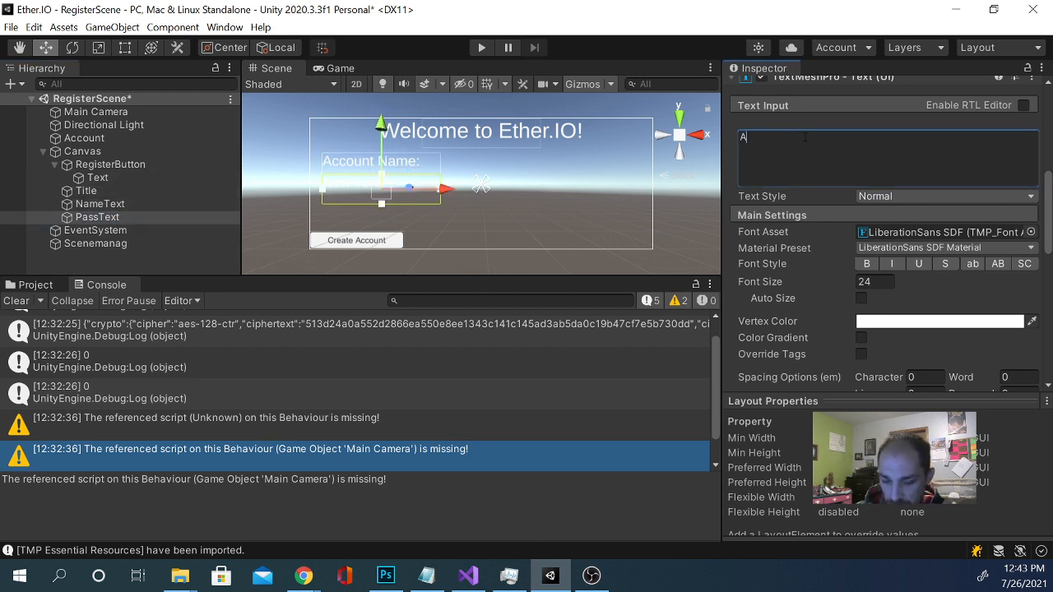
text(ccount)
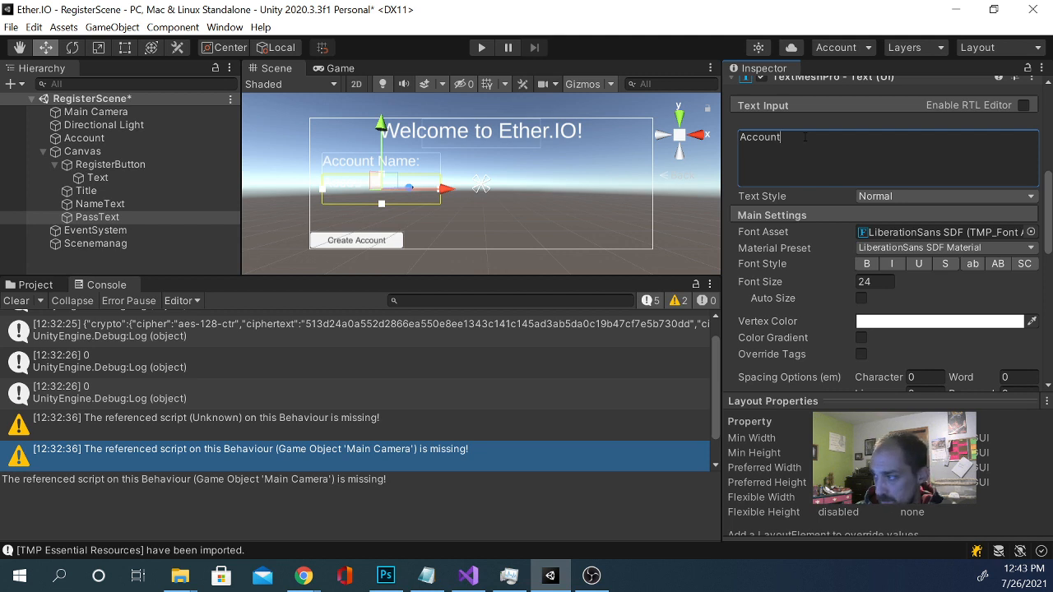
text( Pass:)
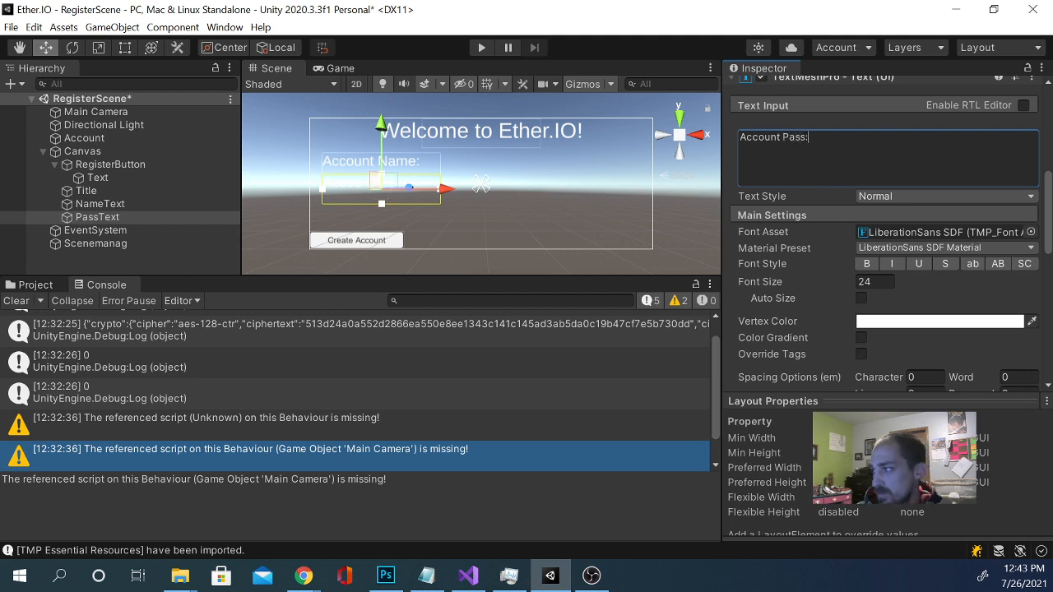
click(540, 211)
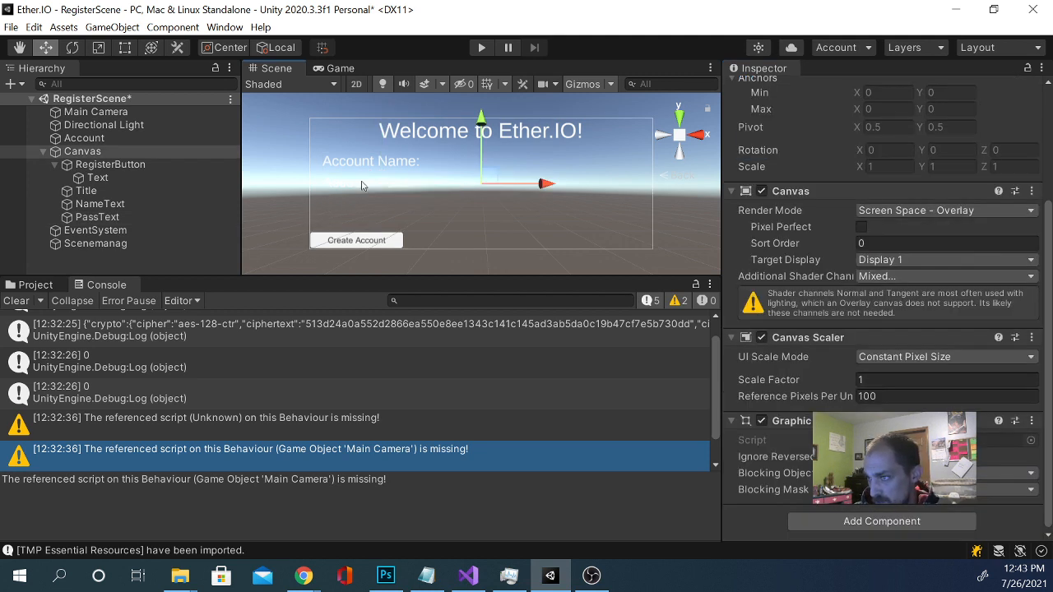
Add a UI Input Field under the Canvas and move it directly beside the "Account Name:" label.
right_click(80, 157)
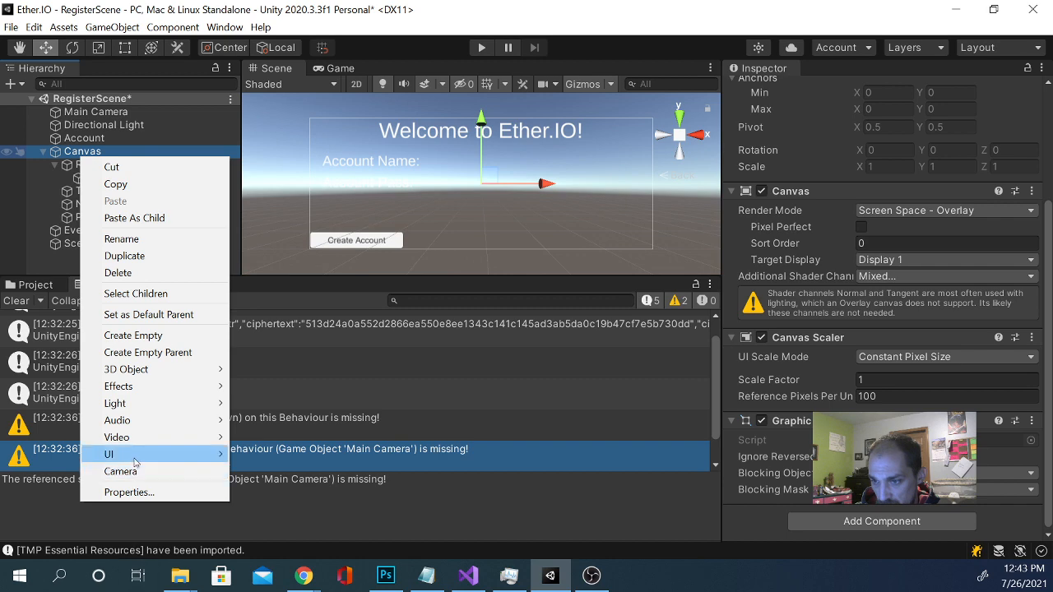
mouse_move(165, 454)
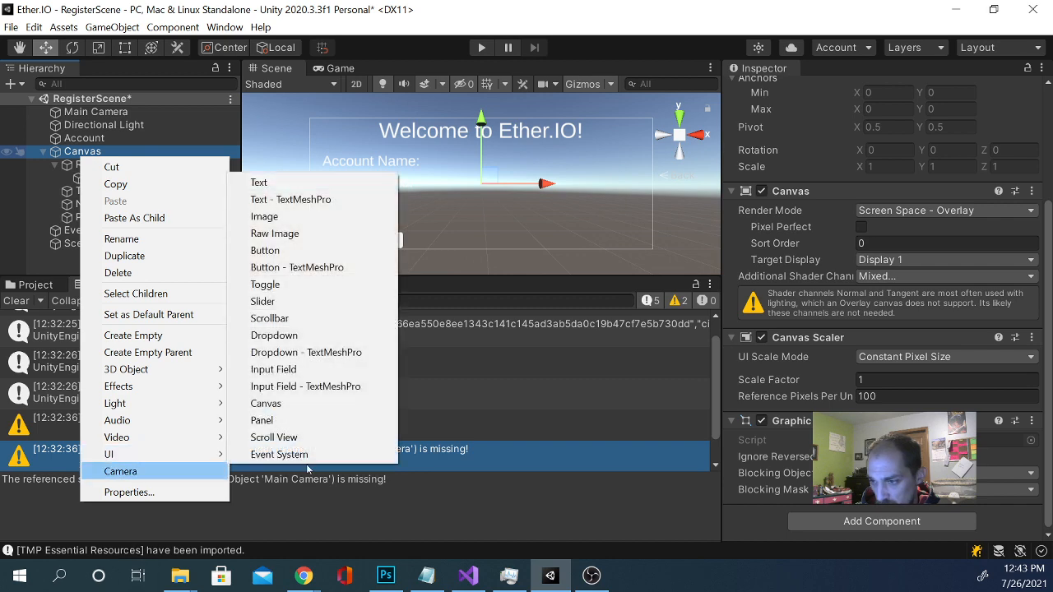
click(284, 371)
drag(482, 121, 480, 98)
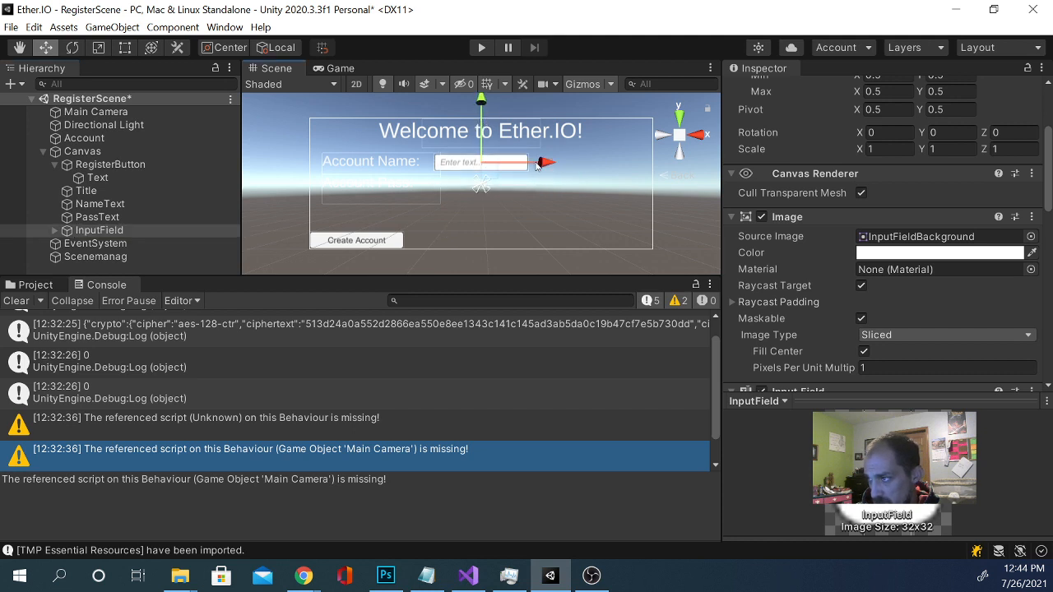
drag(543, 163, 534, 164)
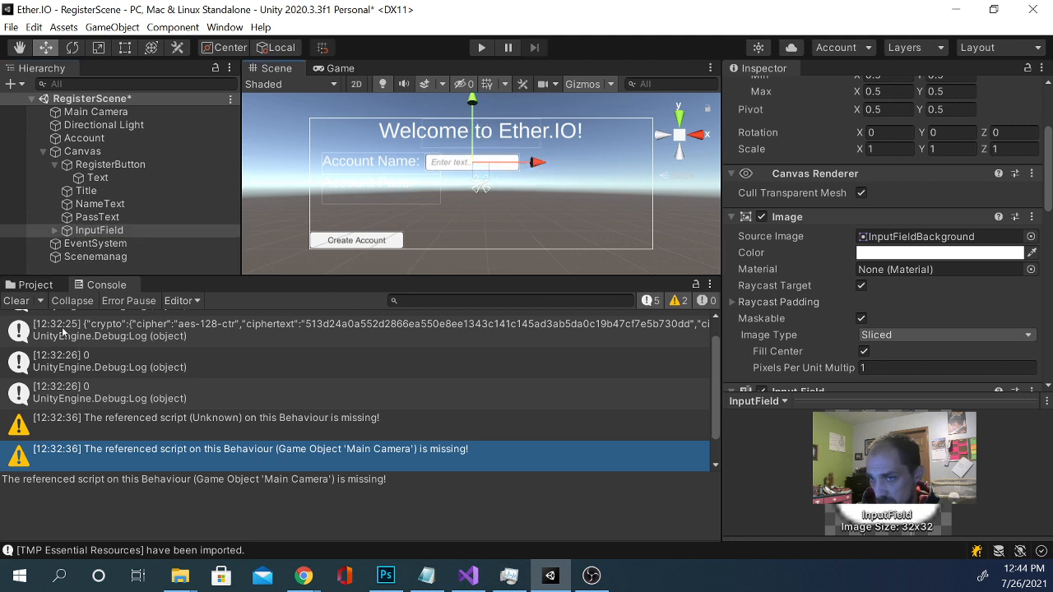
Rename the input field beside the account name label to NameField.
click(105, 233)
right_click(106, 233)
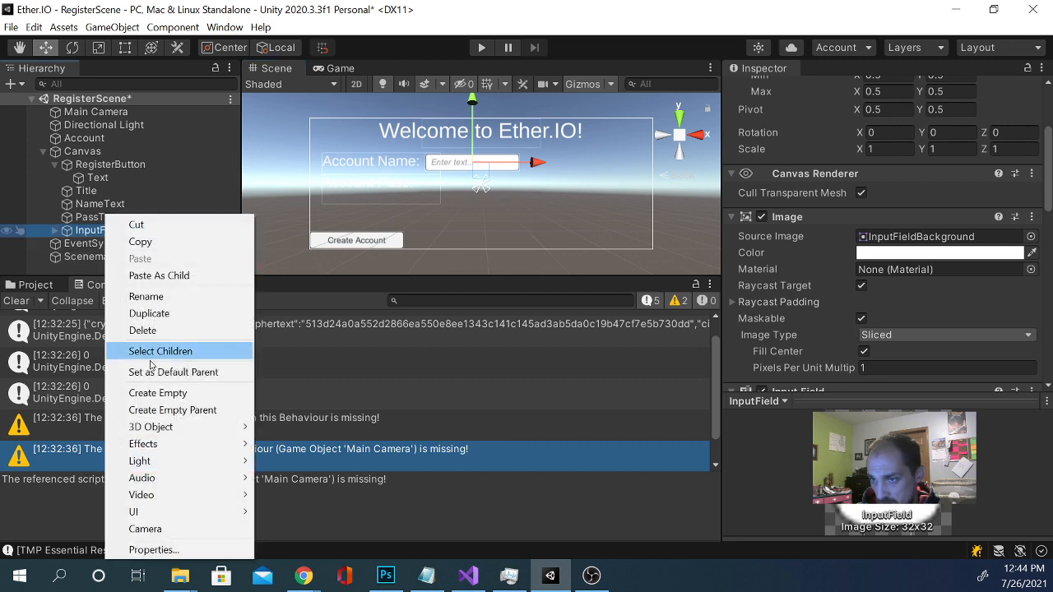
click(154, 296)
text(Name)
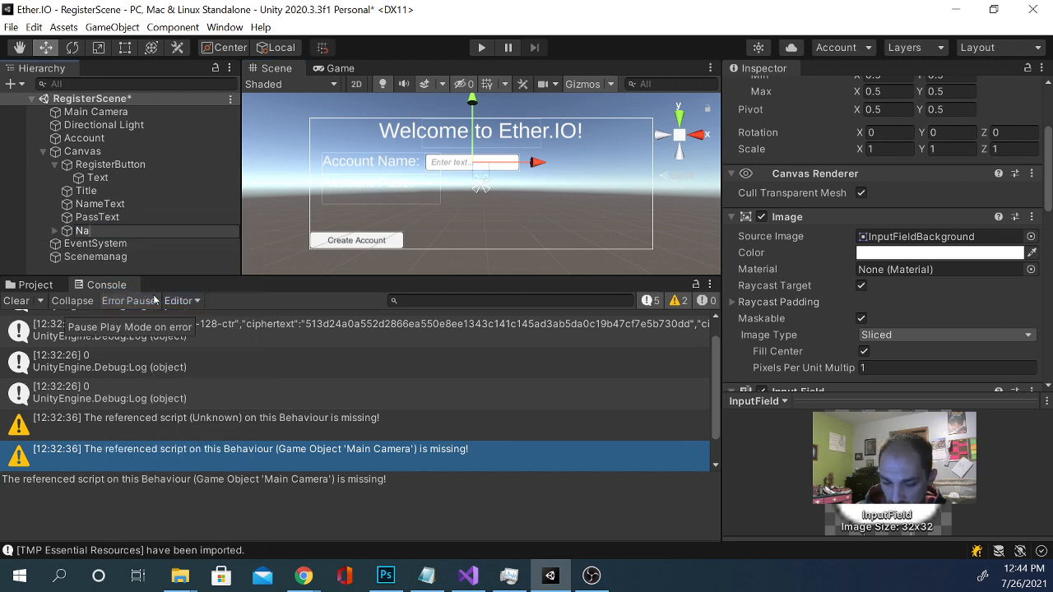
click(196, 256)
Add a second UI Input Field named PassField under the Canvas and align it beneath NameField, at X position about -15.
click(94, 155)
right_click(94, 154)
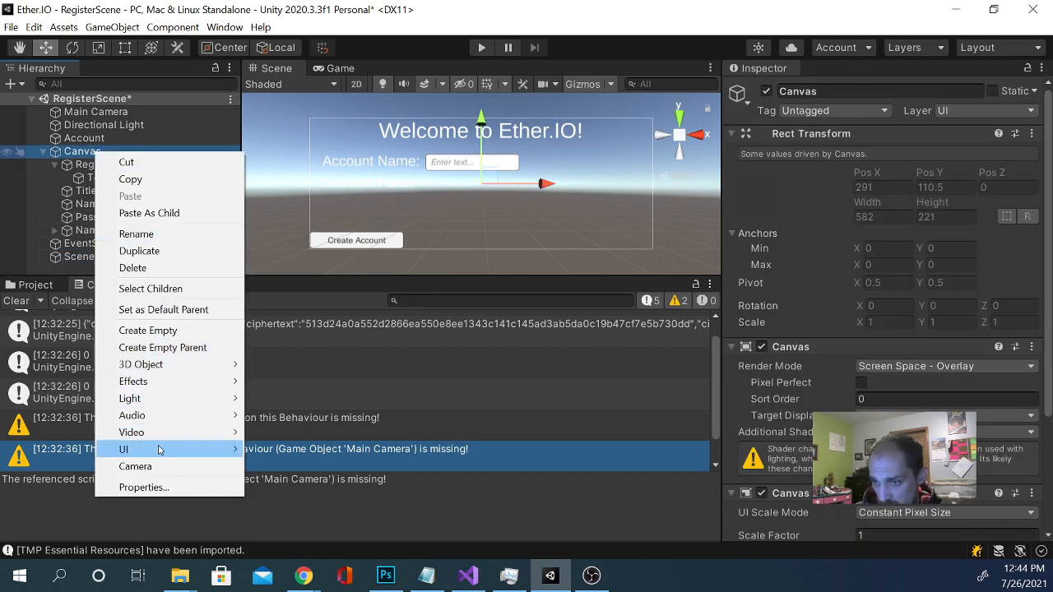
mouse_move(165, 449)
click(288, 364)
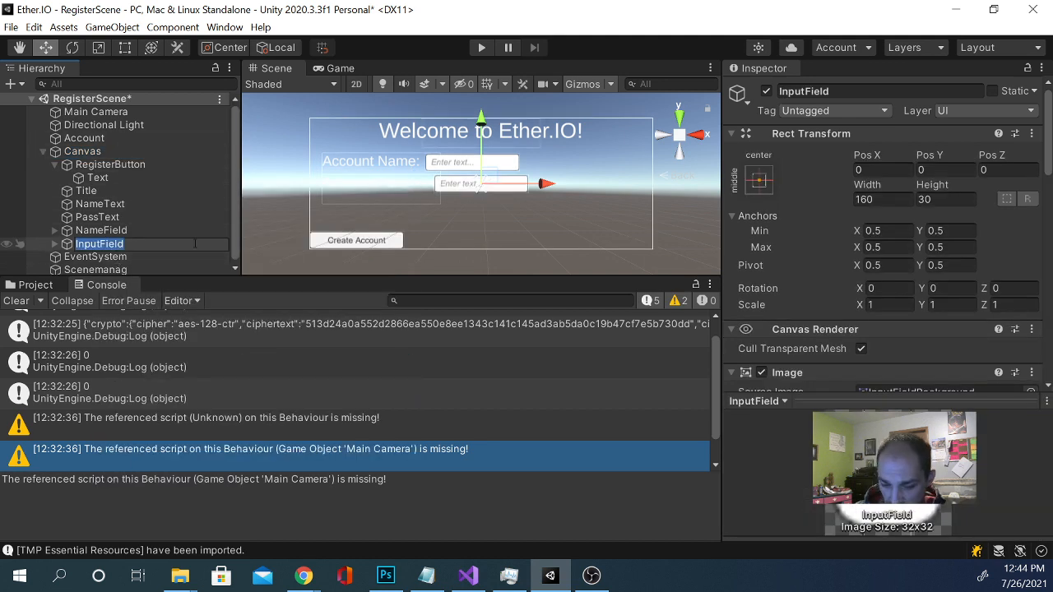
text(Pass)
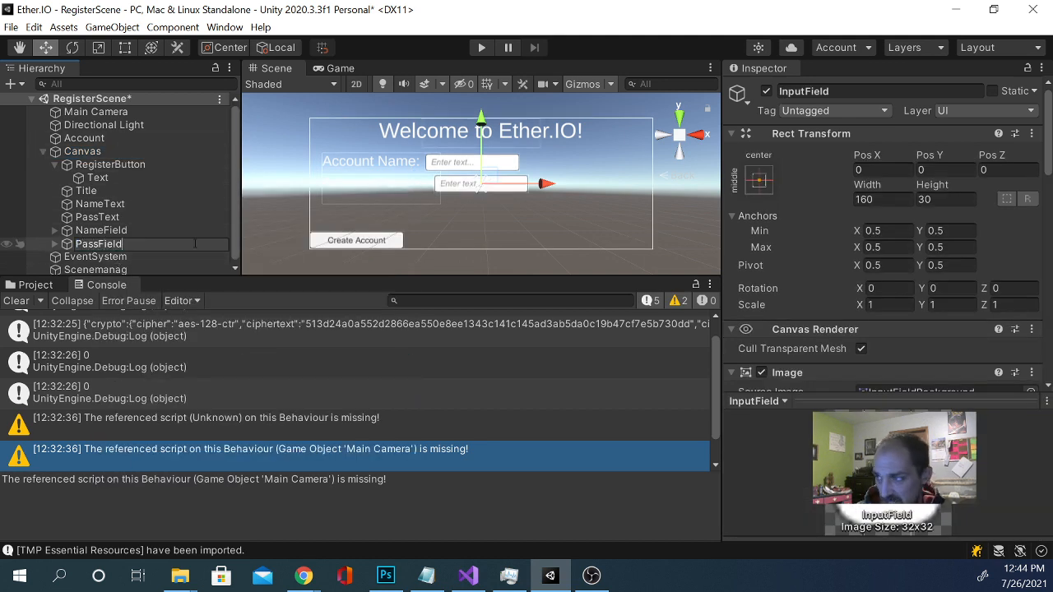
key(Return)
drag(549, 188, 535, 191)
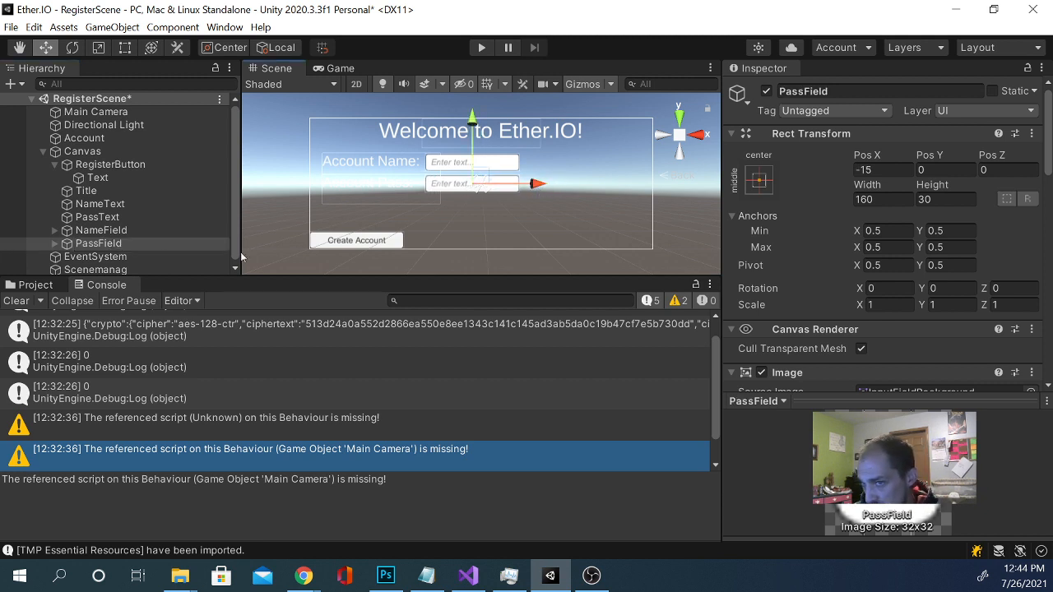
Compare the positions of NameField and PassField, and check the form's layout in the Game view.
click(122, 257)
click(101, 231)
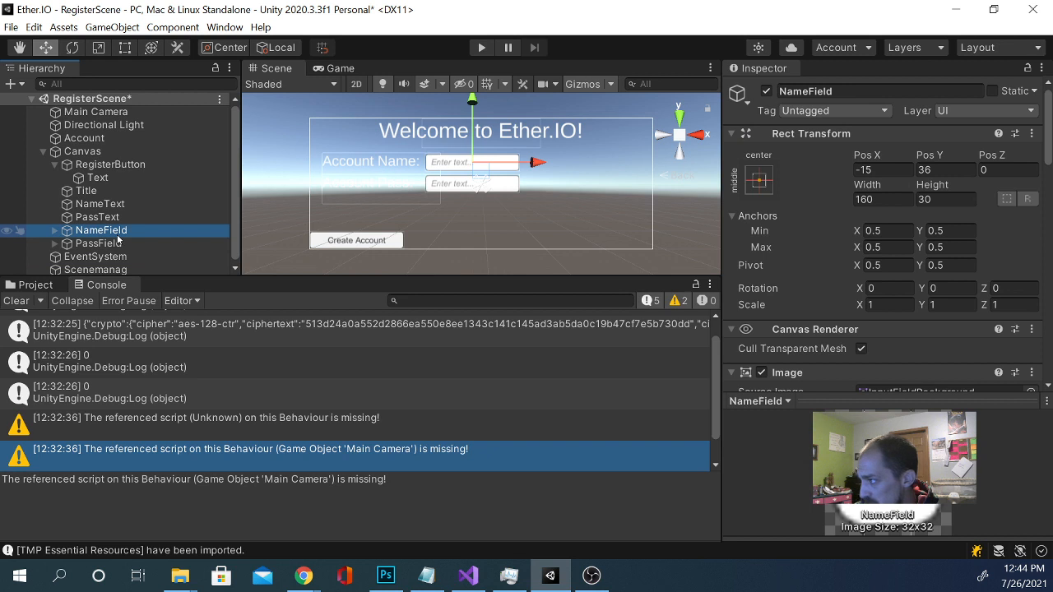
click(117, 242)
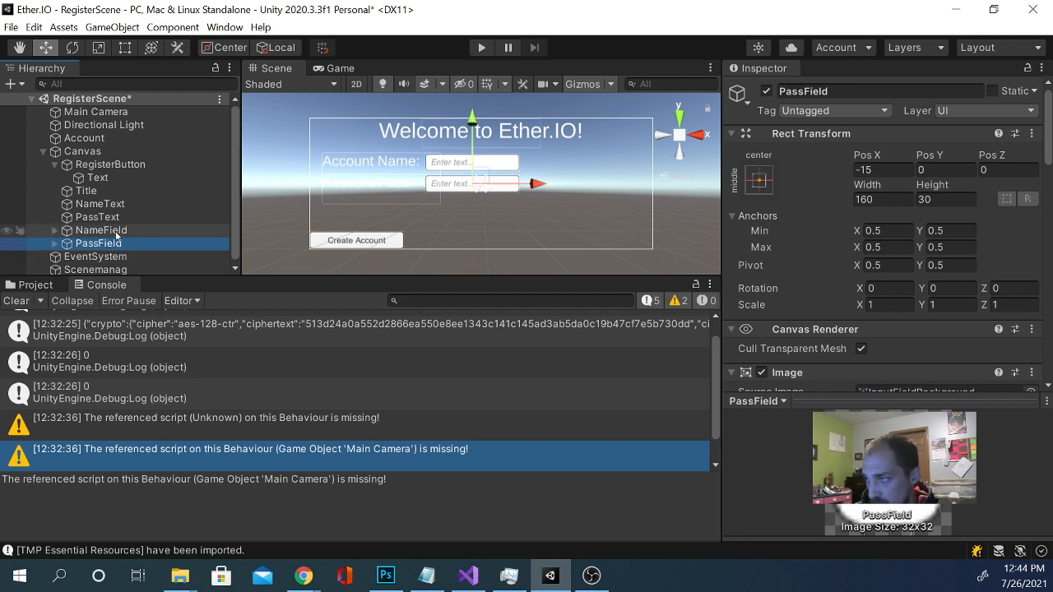
click(116, 232)
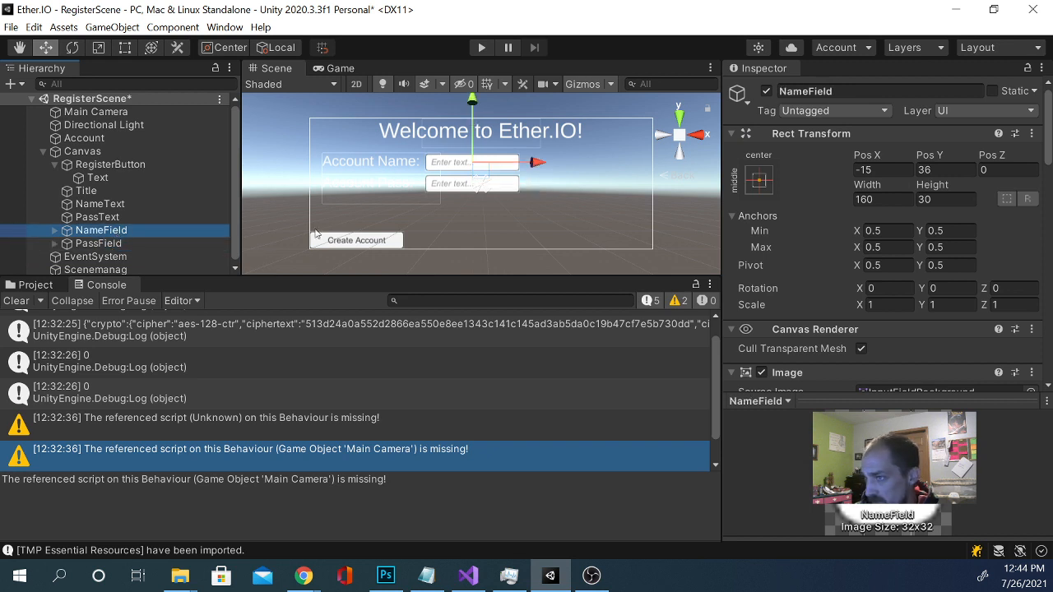
click(323, 70)
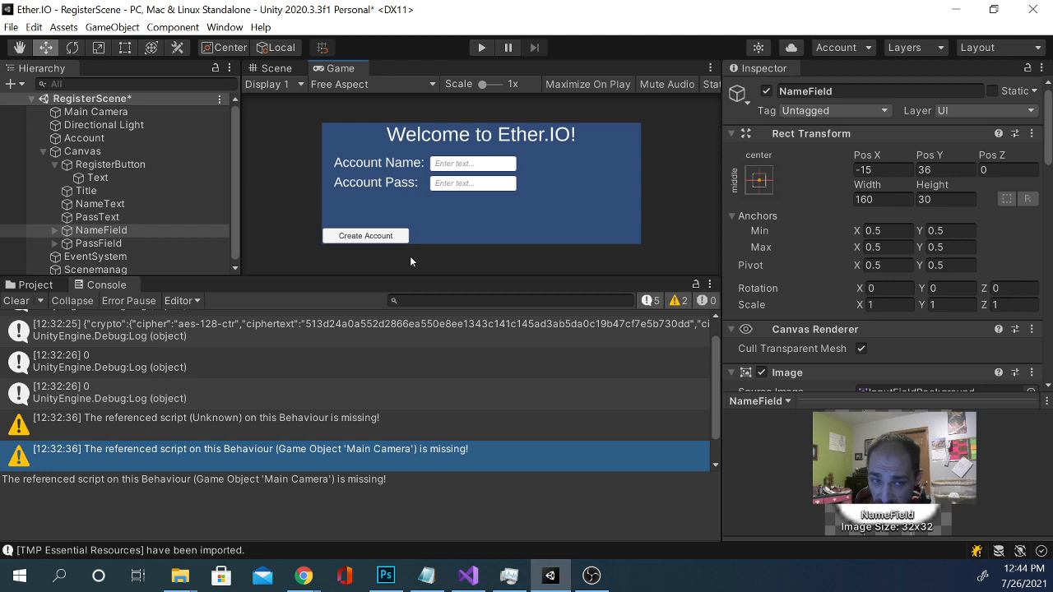
click(270, 69)
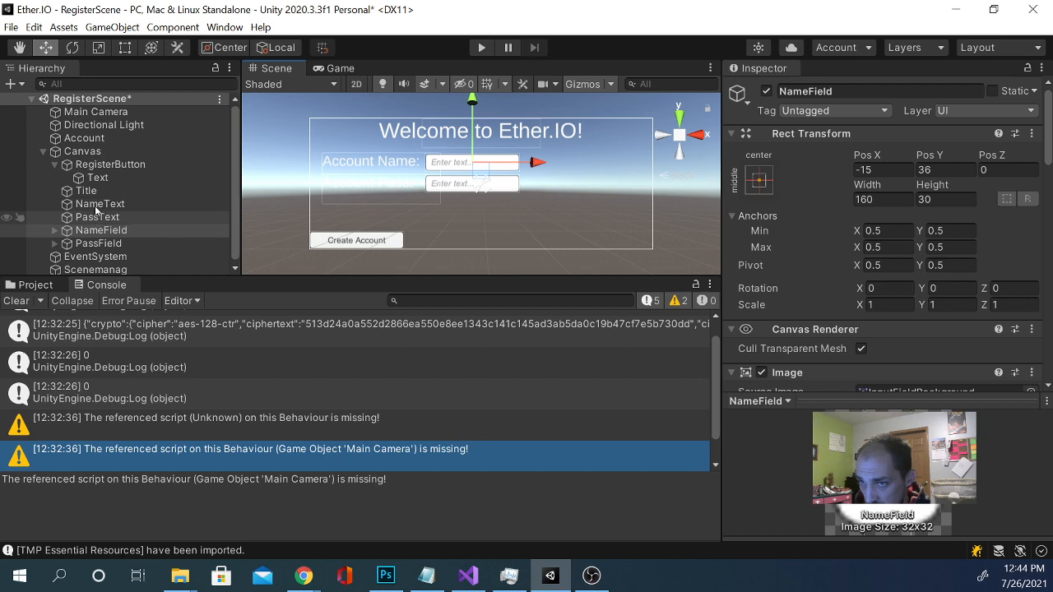
Add a TextMeshPro text object under the Canvas and set its font size to 22.
right_click(80, 154)
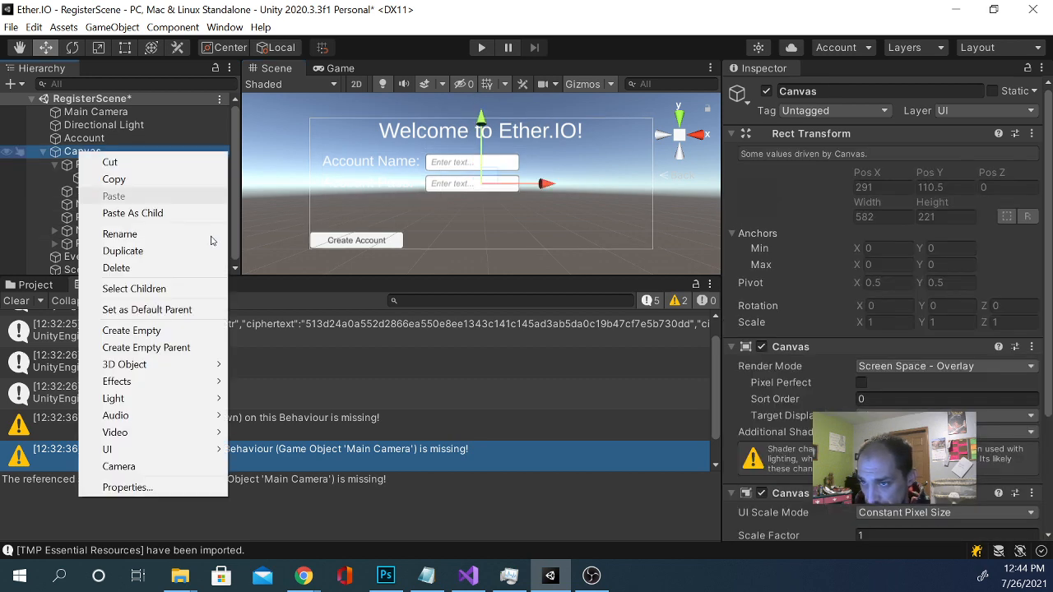
mouse_move(183, 451)
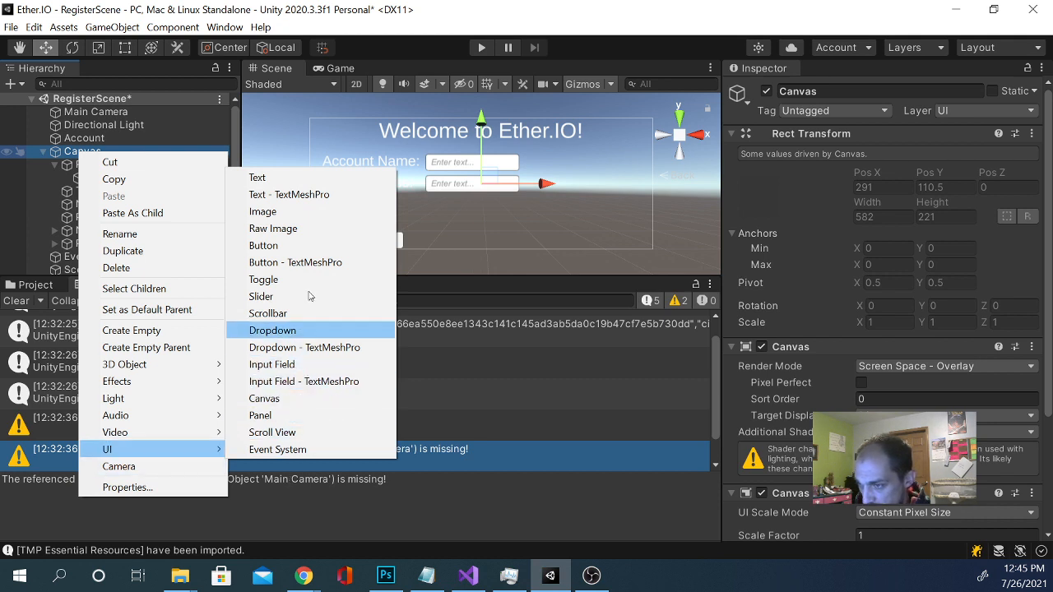
click(306, 195)
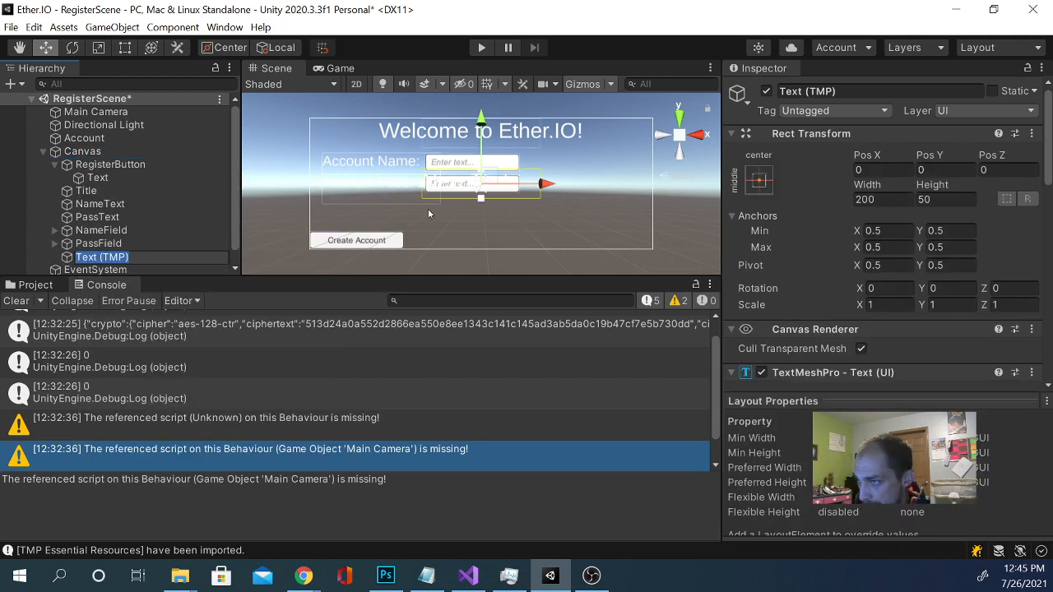
scroll(929, 282, down, 5)
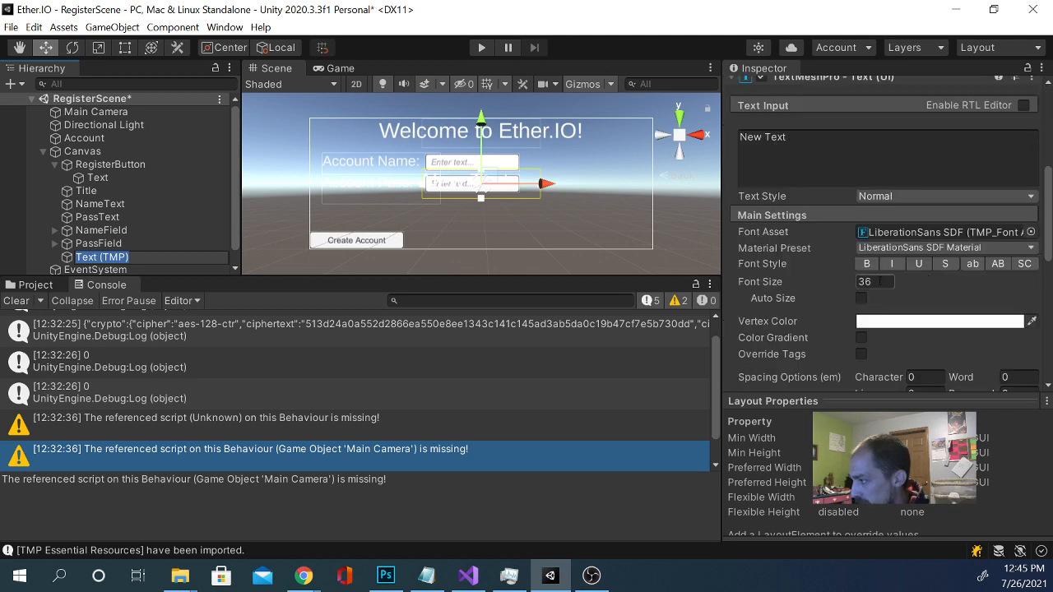
click(820, 283)
text(22)
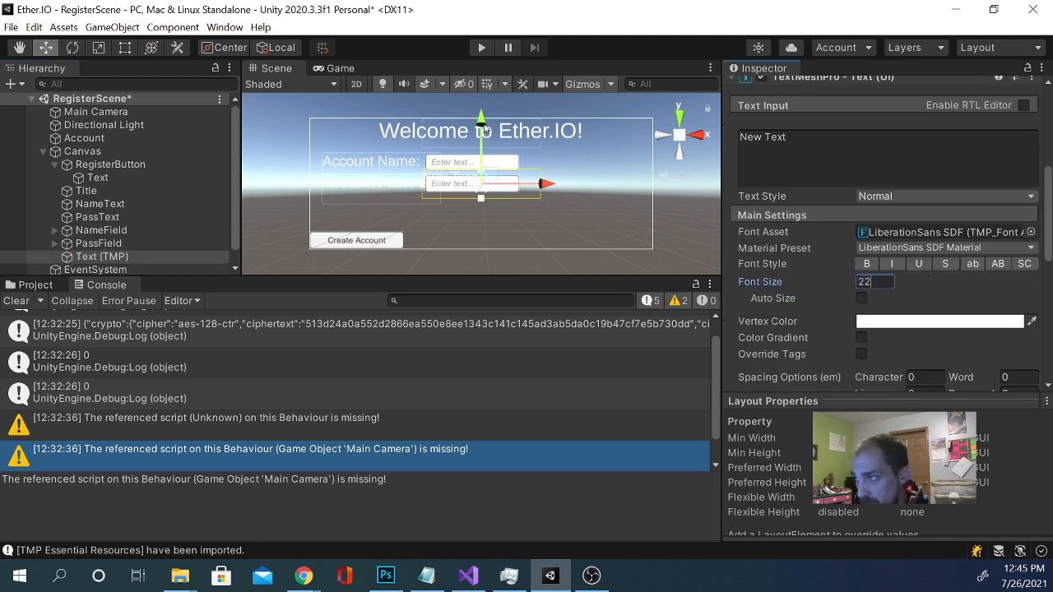
Move the new text below the password input field and widen its box to span nearly the full canvas width.
drag(484, 130, 484, 157)
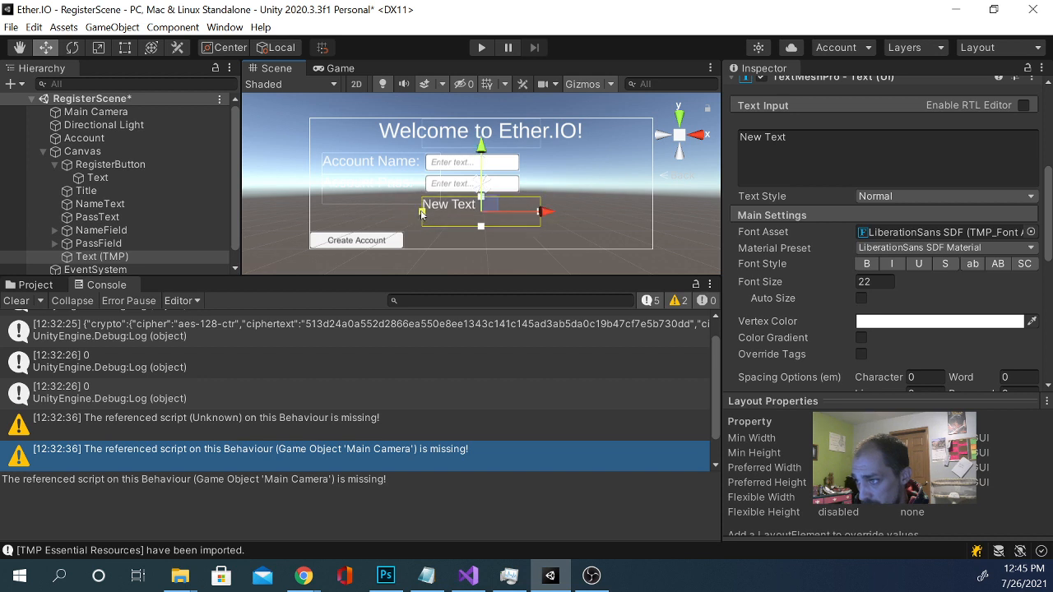
drag(422, 211, 322, 214)
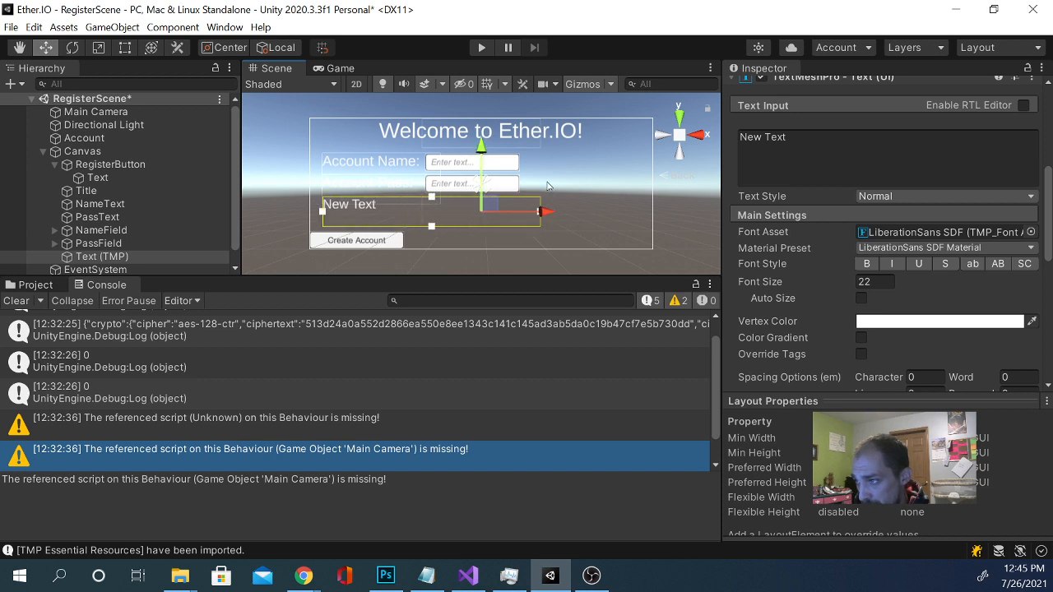
mouse_move(540, 212)
mouse_down()
mouse_move(550, 212)
mouse_move(537, 213)
mouse_up()
scroll(539, 213, down, 3)
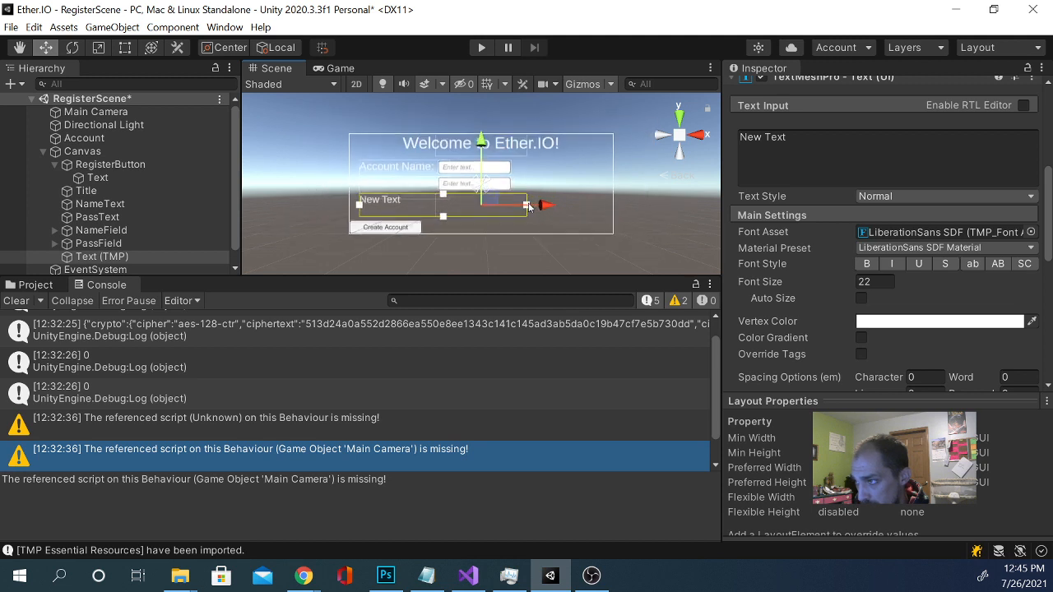
drag(528, 206, 603, 207)
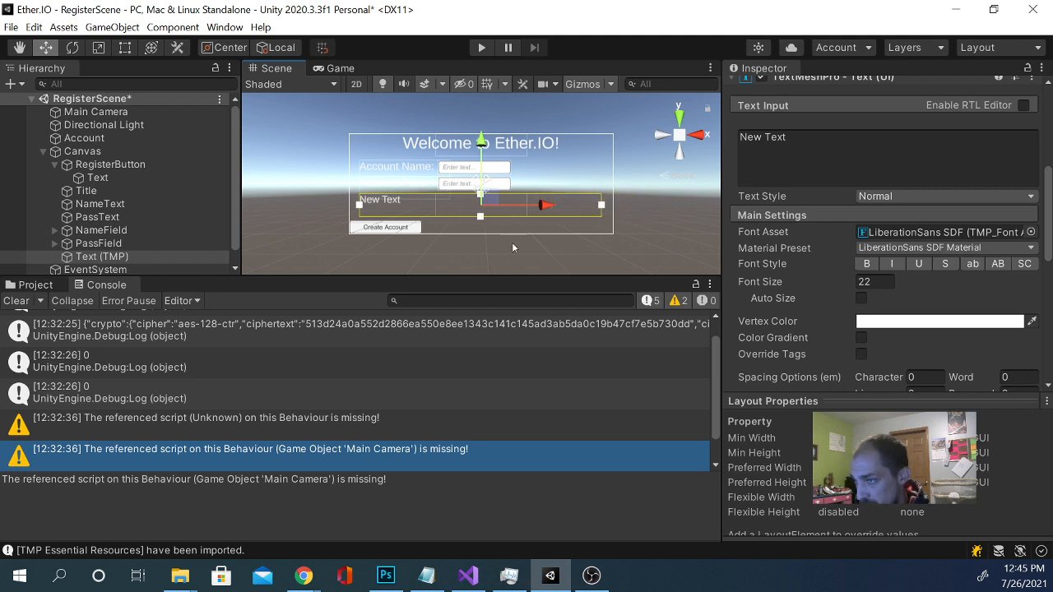
Set the text to "!ATTENTION! We are unable to retrieve your password if lost! write it down somewhere safe, and be sure to check capitalization and spelling!".
click(854, 136)
drag(854, 136, 764, 139)
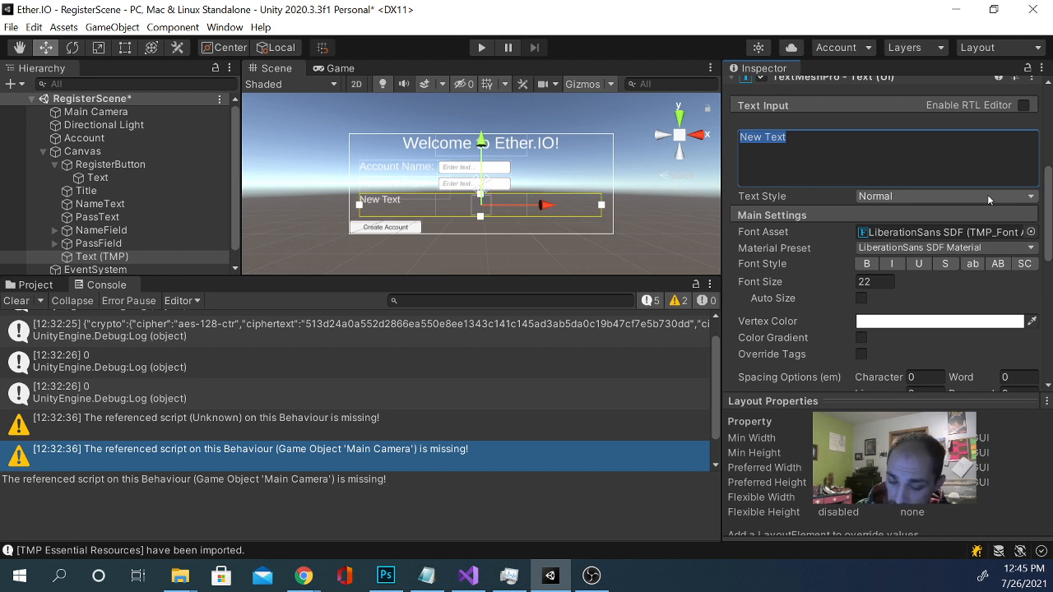
key(BackSpace)
text(!)
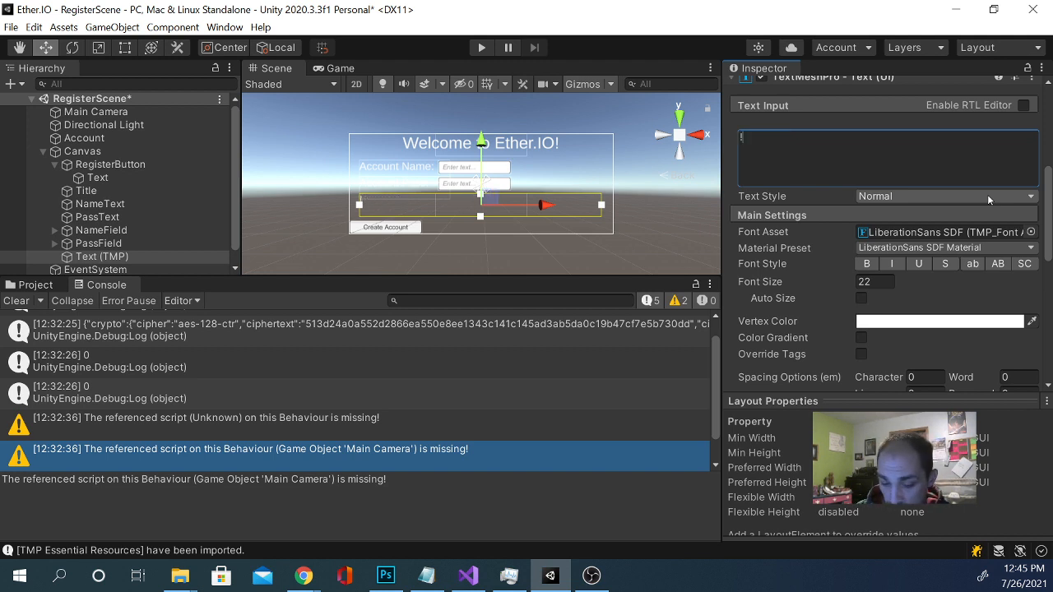
text(ATTENTI)
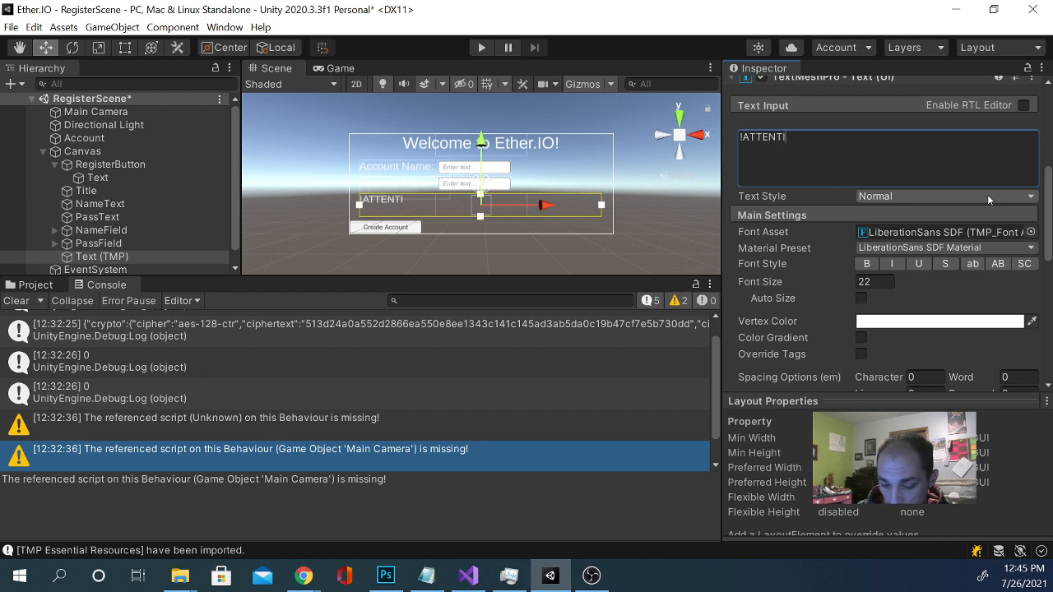
text(ON!)
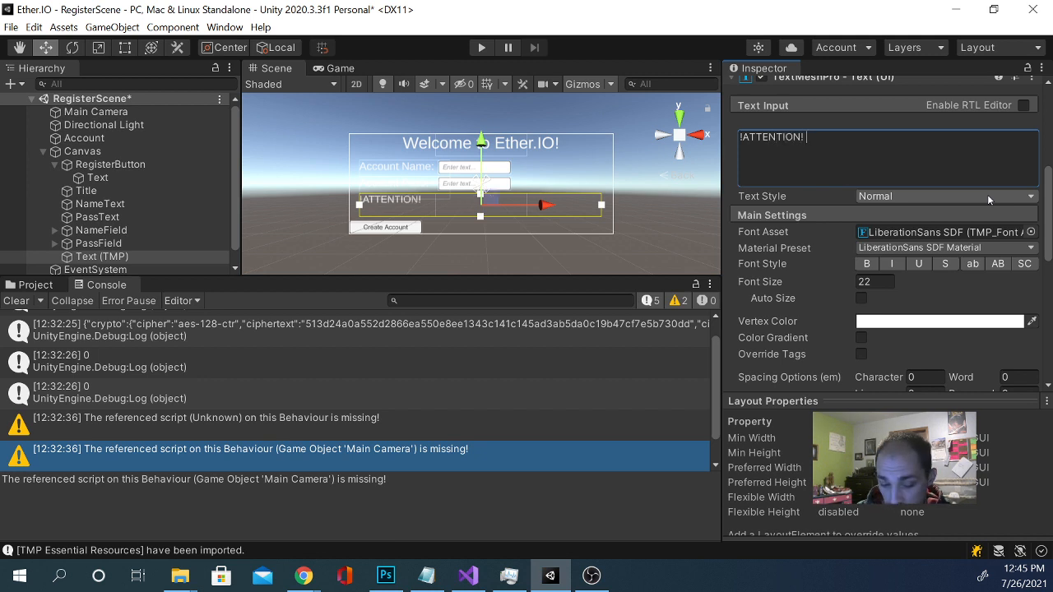
text( We are unab)
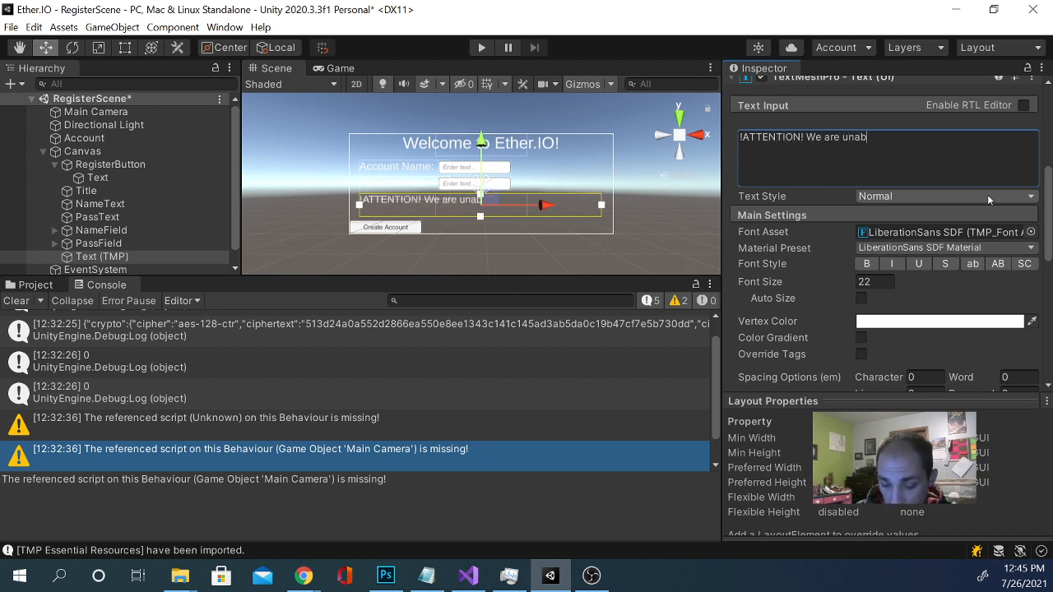
text(le to r)
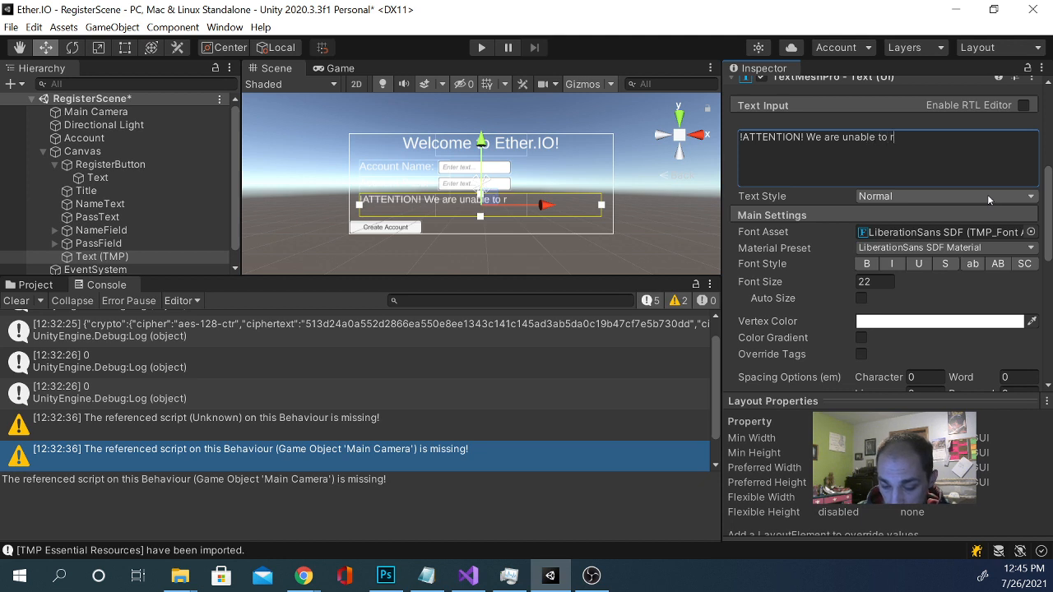
text(etrieve you)
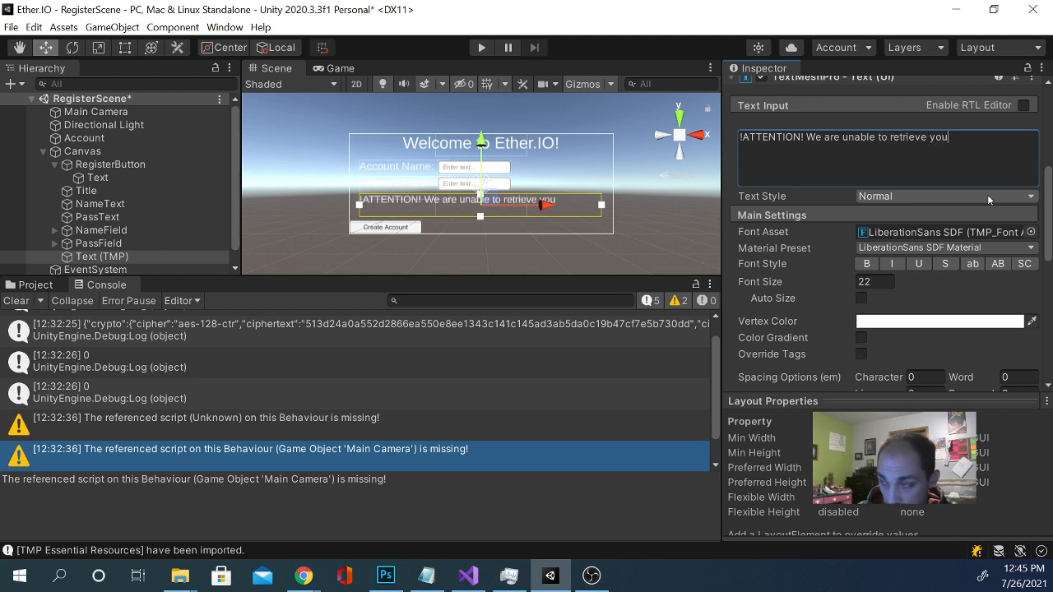
text(r passw)
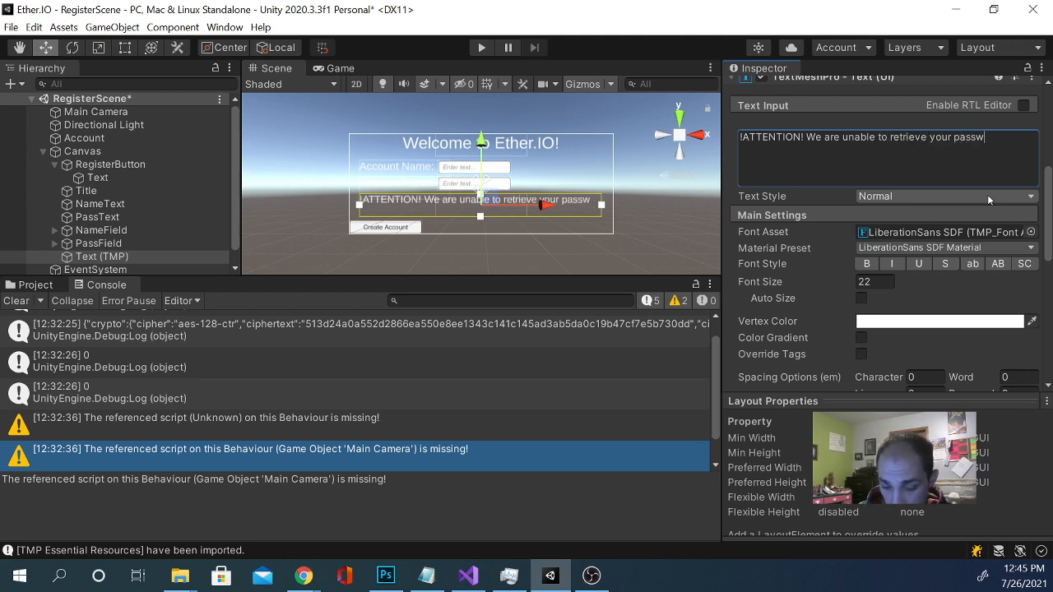
text(ord if )
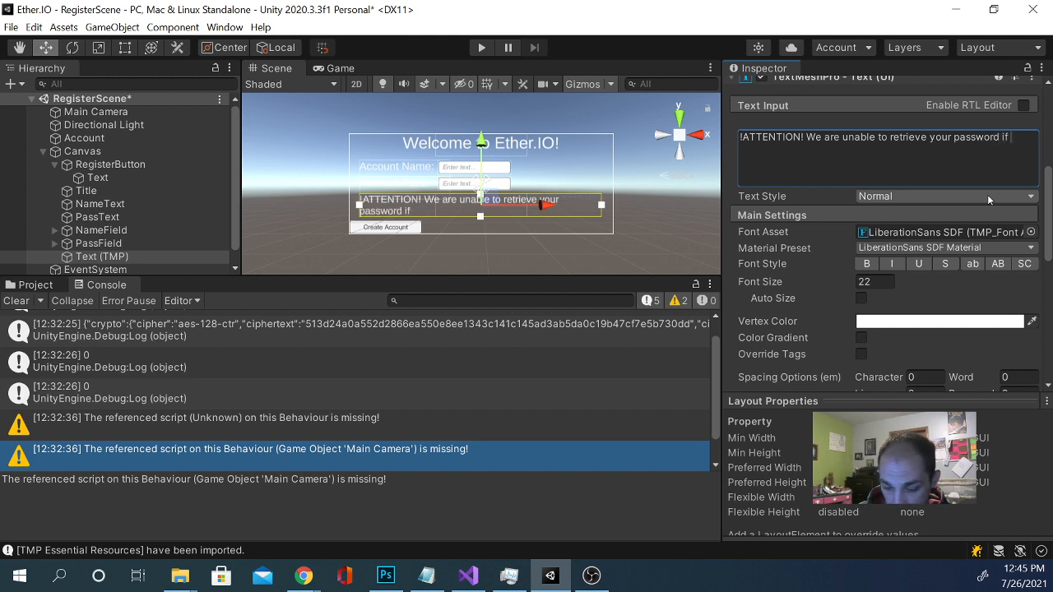
text(lost!)
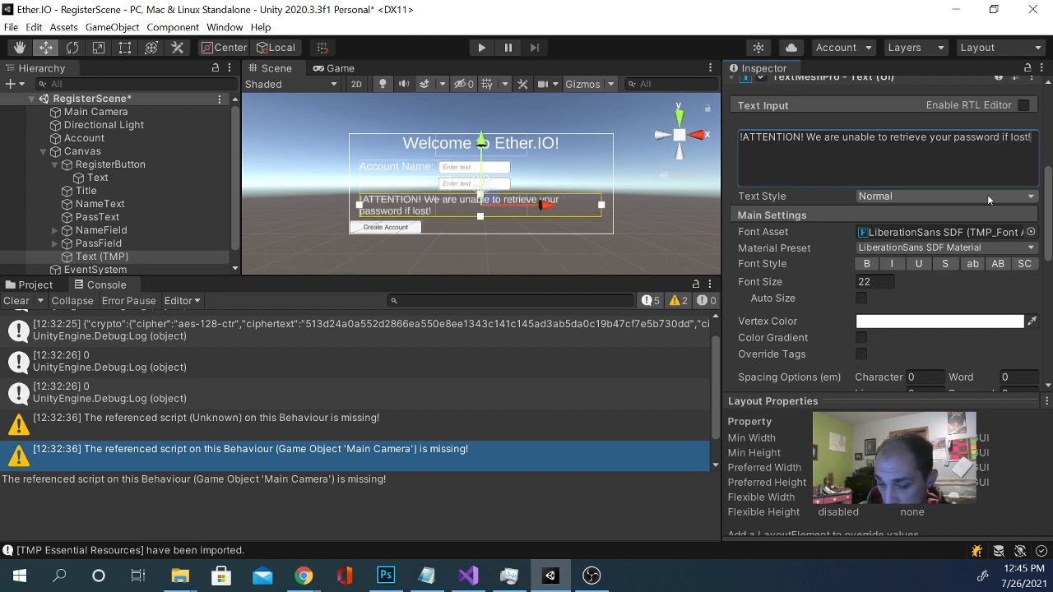
text( write it do)
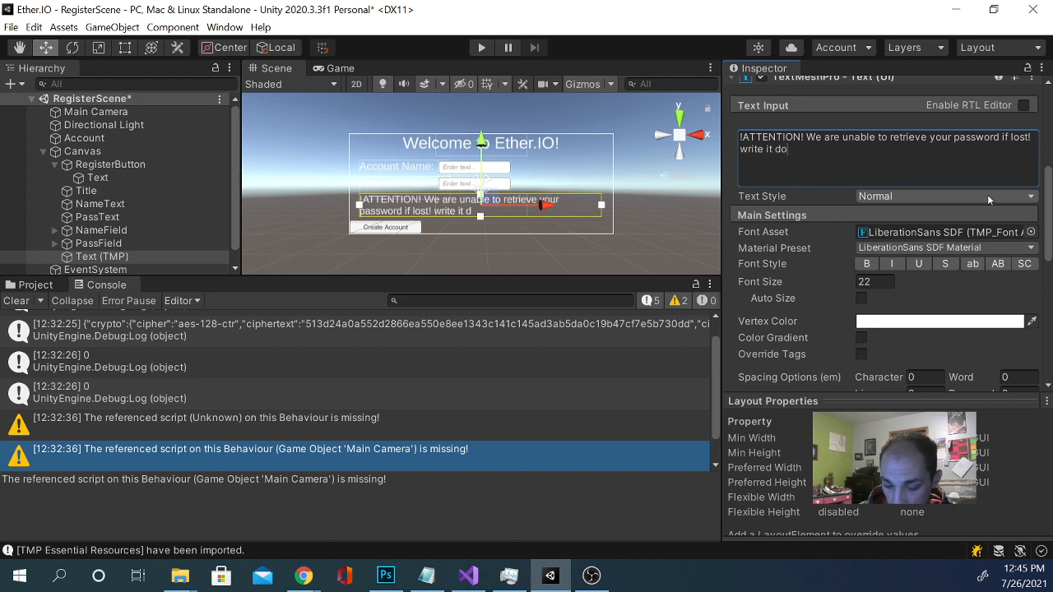
text(wn somewhere )
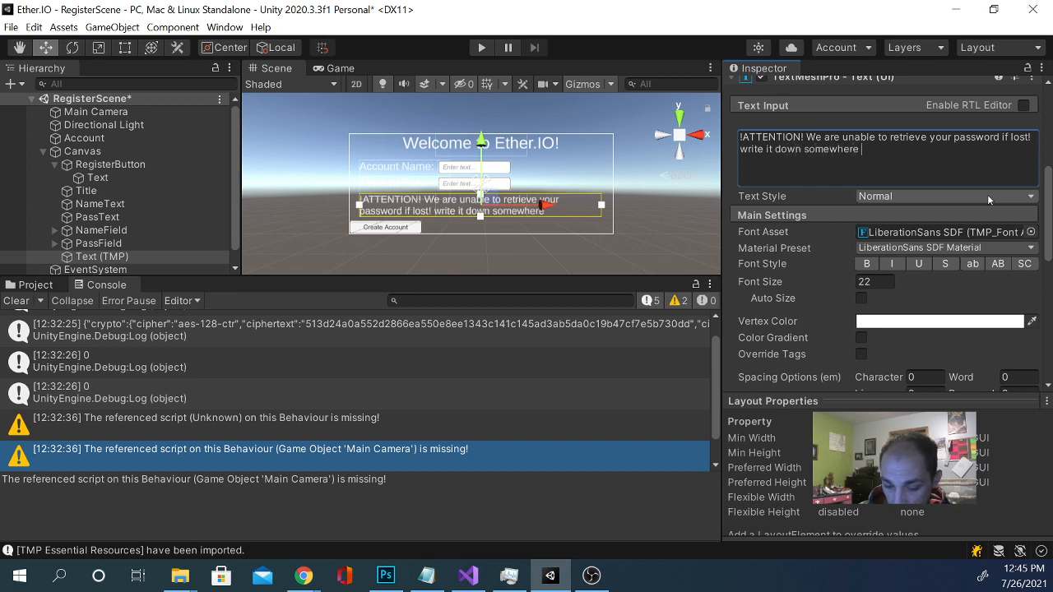
text(safe,)
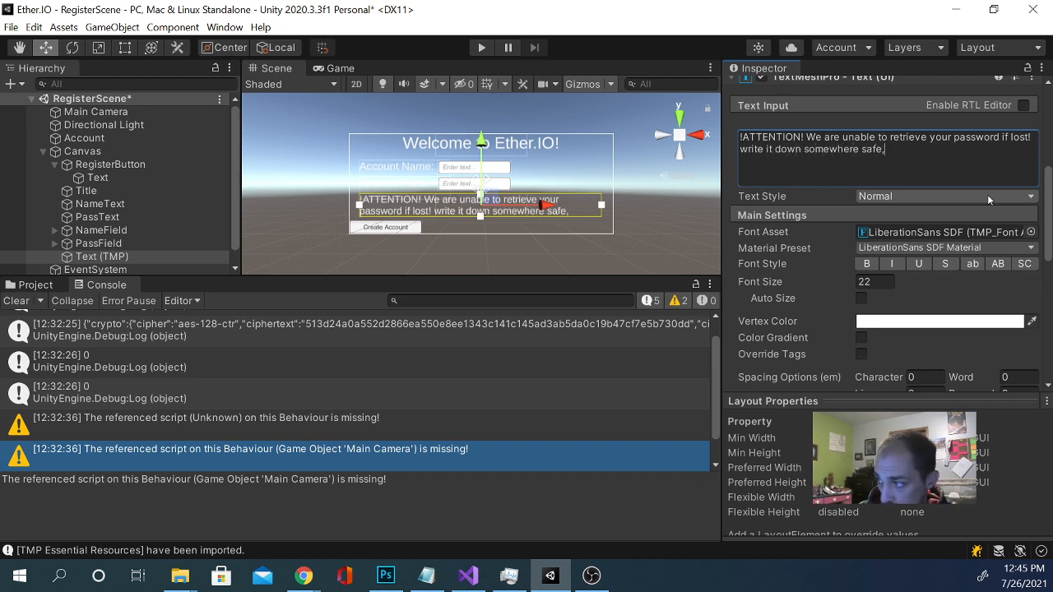
text( and)
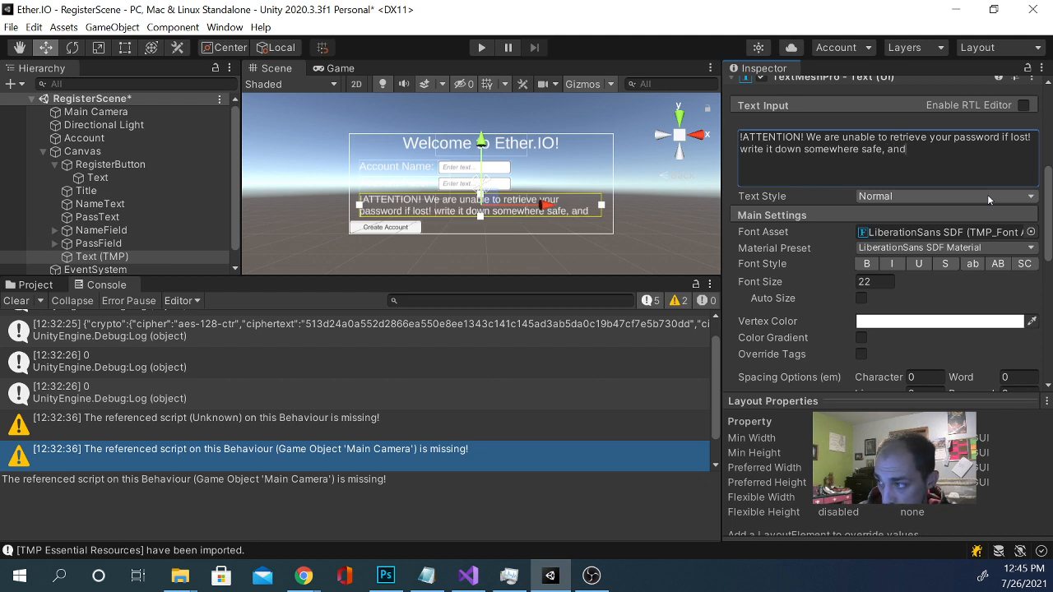
text( be sure)
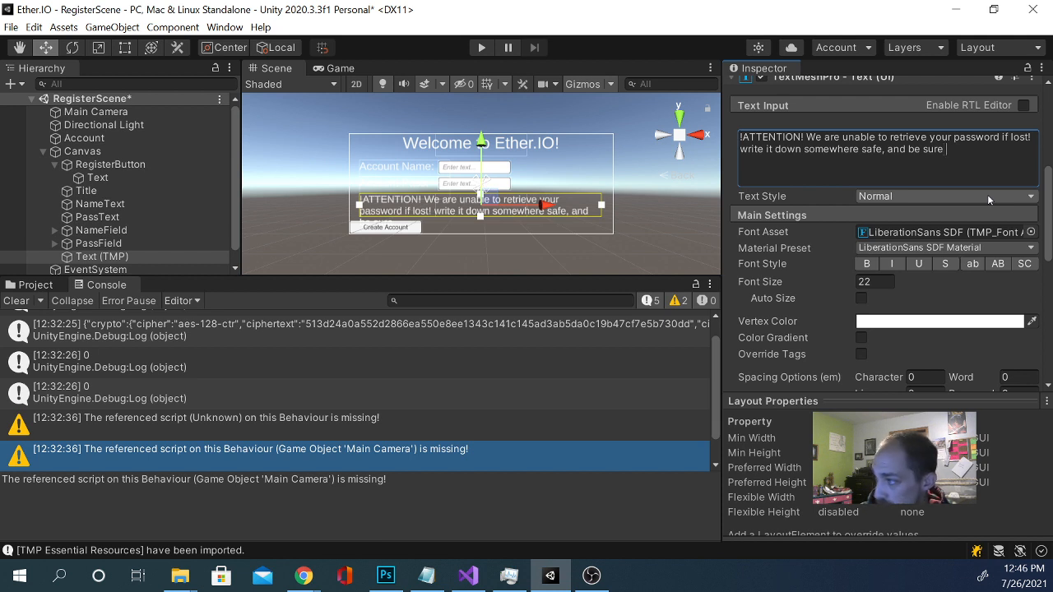
text( t)
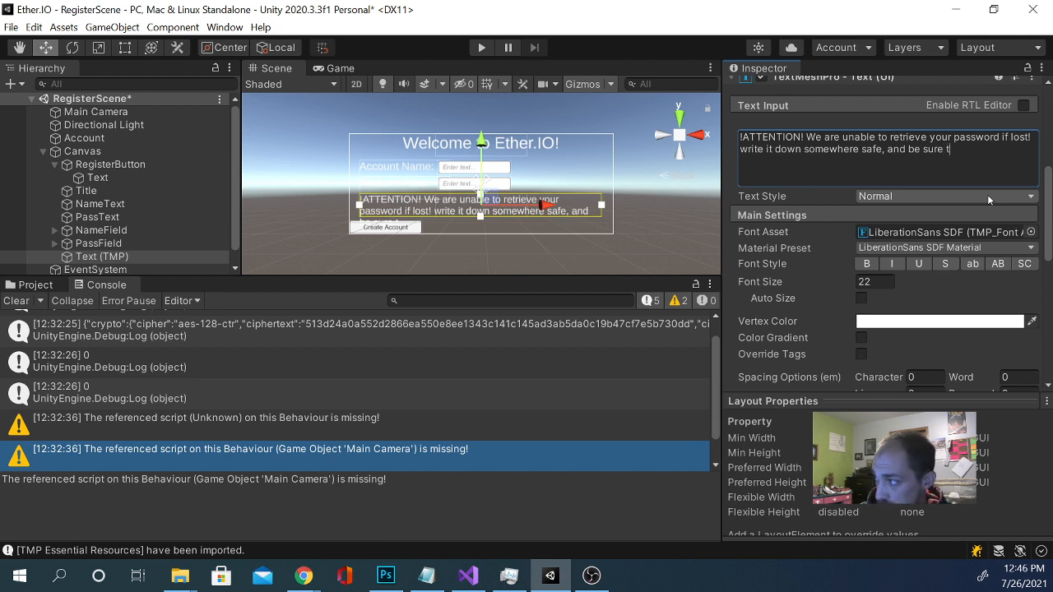
text(o check capit)
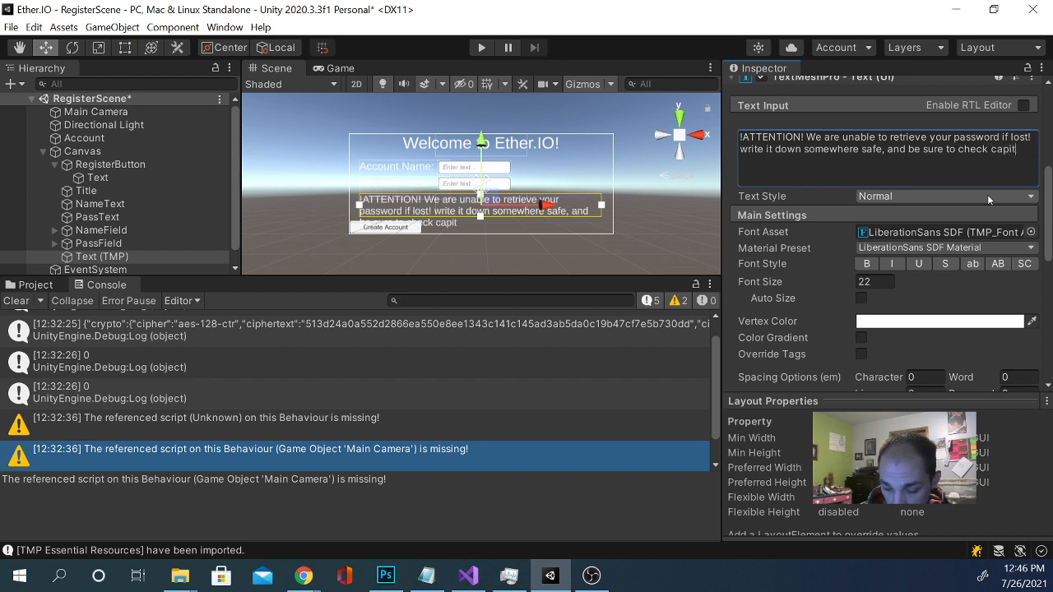
text(alizatio)
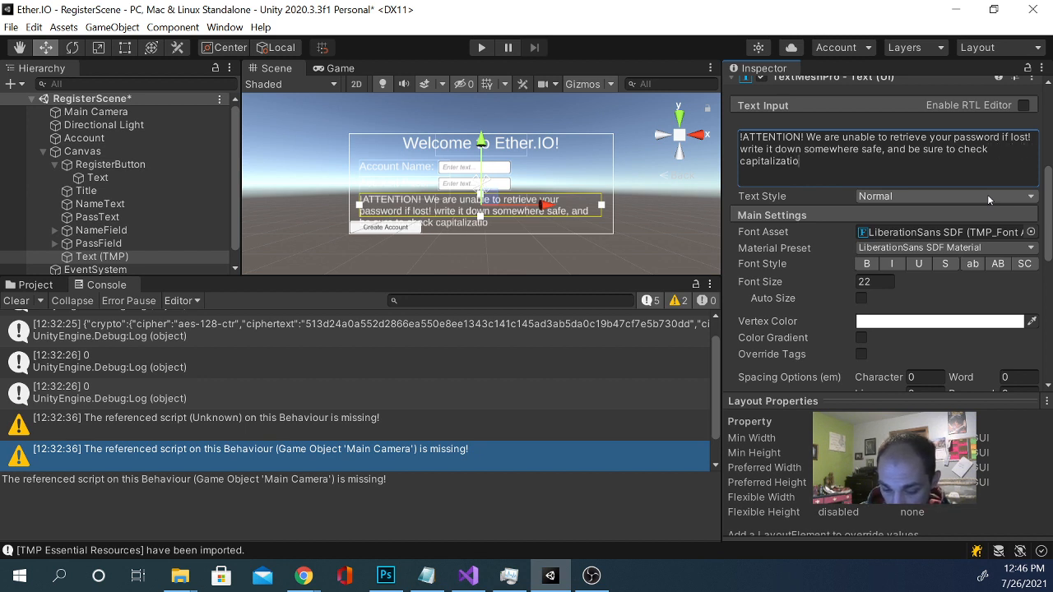
text(n and spelling!)
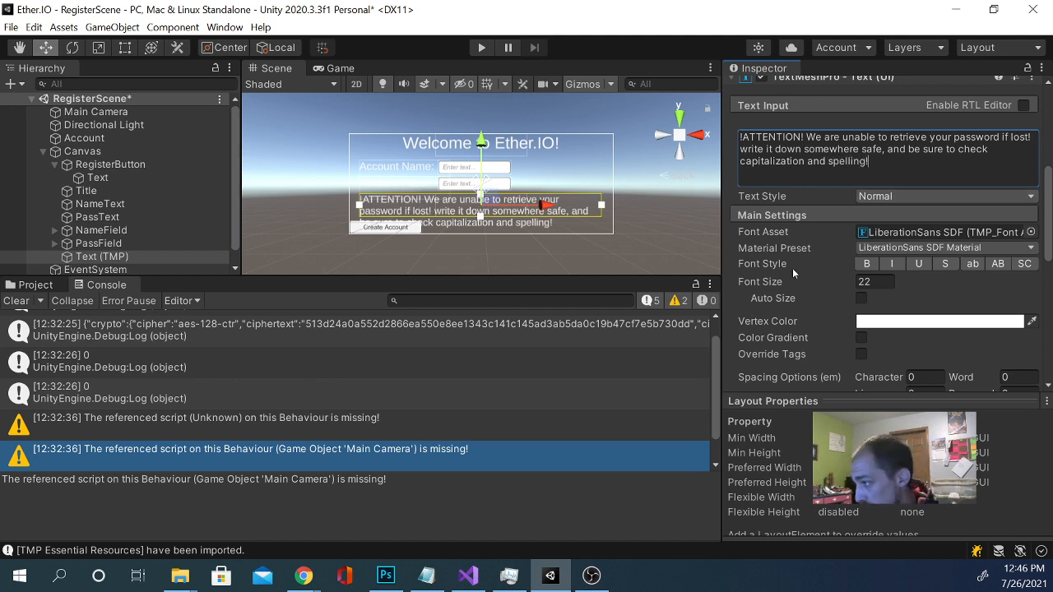
Reduce the attention message's font size to 16 and deselect it.
click(854, 283)
text(16)
key(Return)
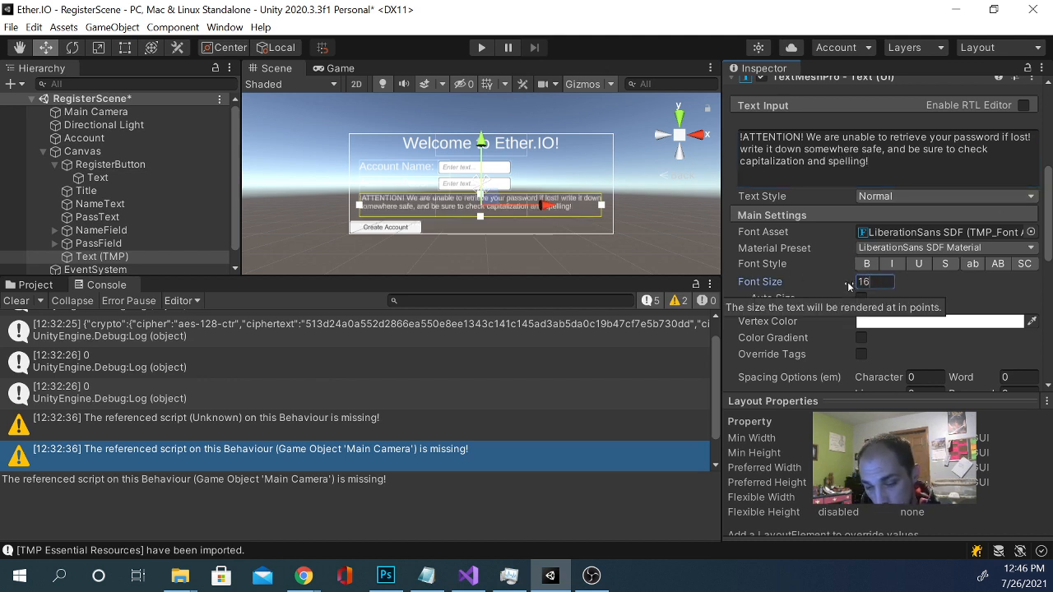
click(563, 258)
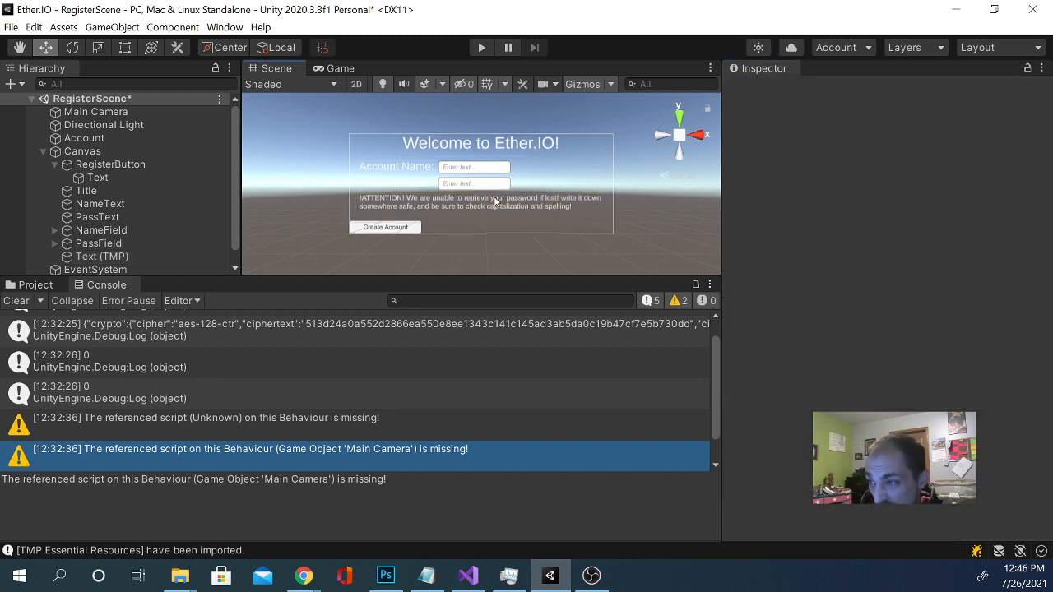
Lower the attention message slightly, to a Y position of about -67, leaving a gap beneath PassField.
click(469, 185)
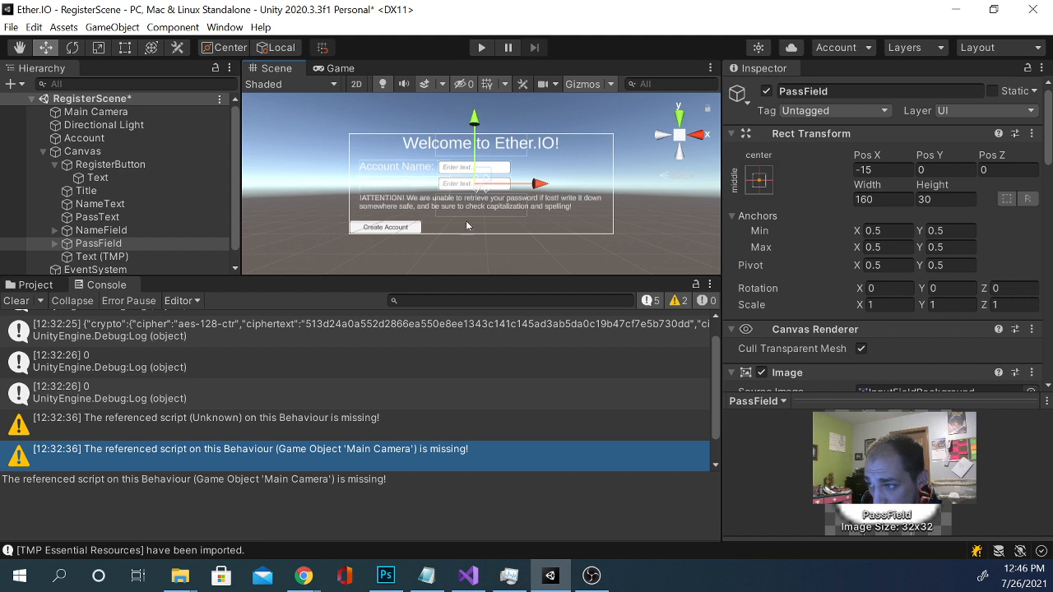
click(466, 200)
drag(482, 142, 482, 149)
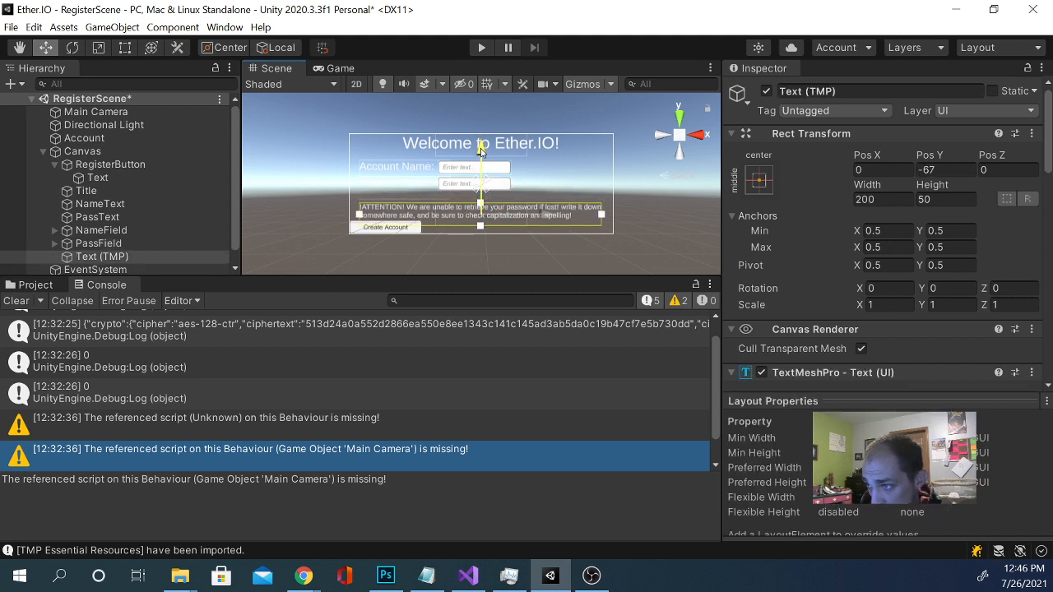
Reorder PassText in the Canvas hierarchy so that it sits between NameField and PassField.
click(454, 186)
shift+click(412, 187)
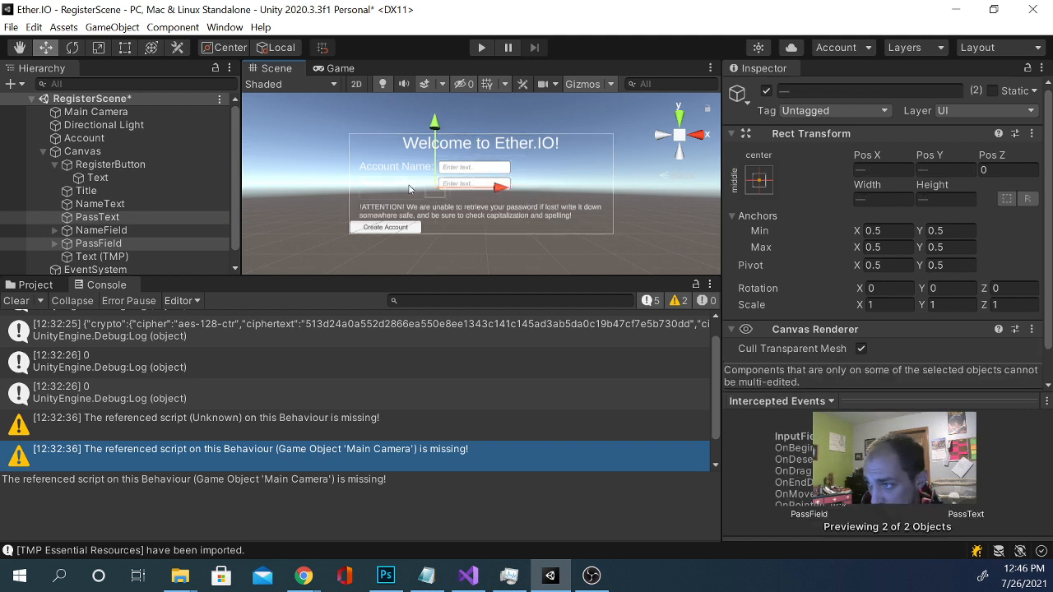
click(94, 218)
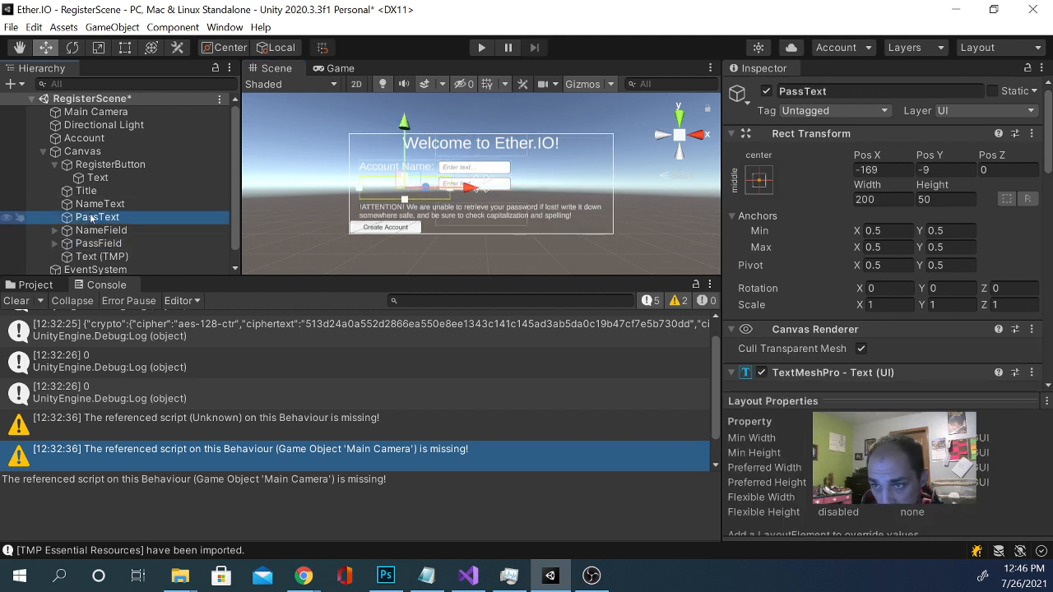
drag(94, 217, 98, 238)
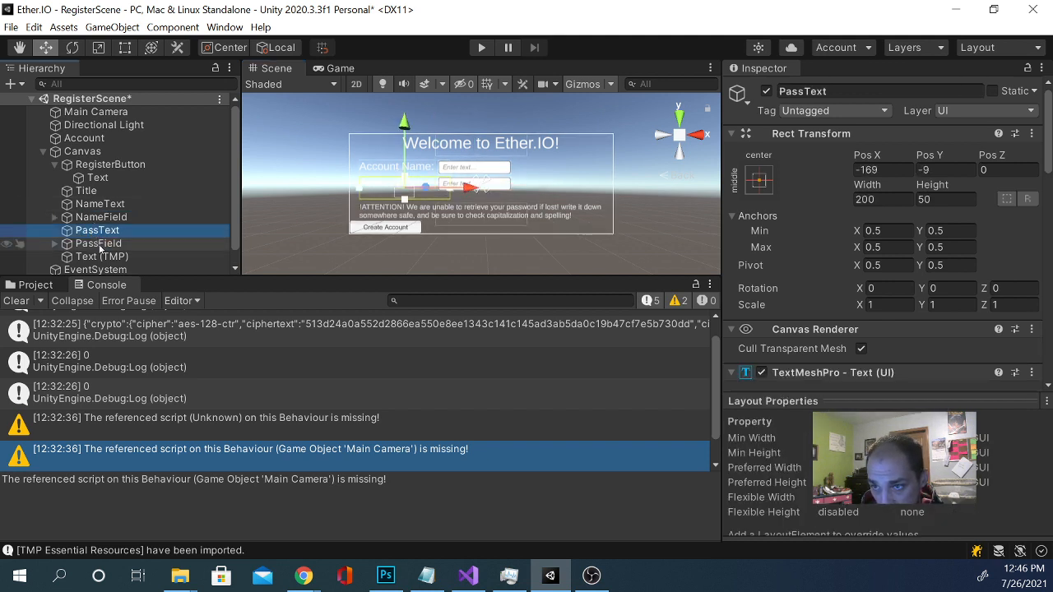
Duplicate PassText and PassField together and move both copies down beneath the originals, placing the label copy at a Y position of about -38.
shift+click(99, 244)
right_click(99, 245)
click(144, 313)
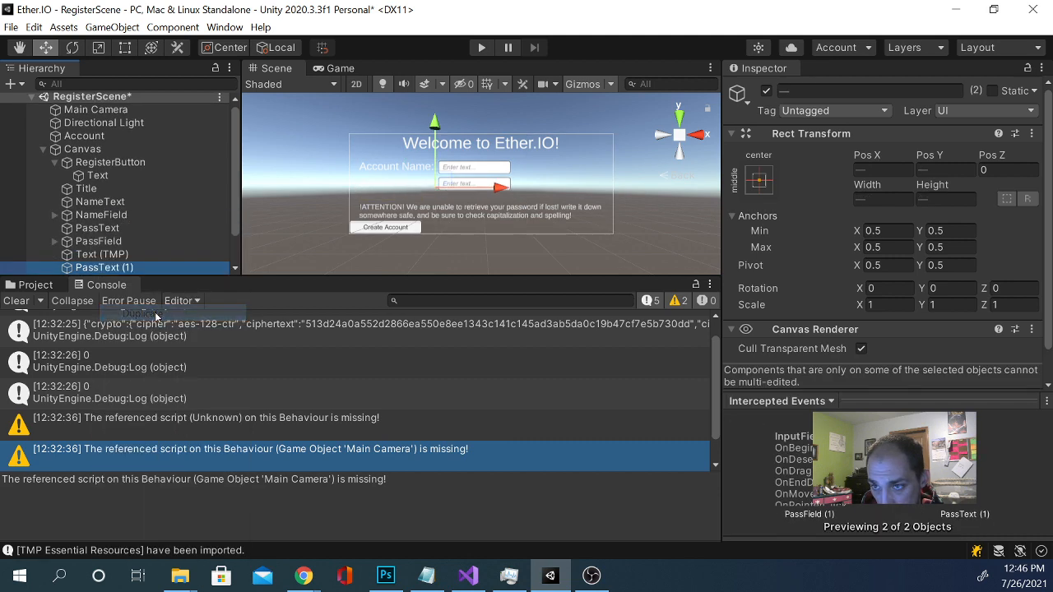
drag(435, 130, 437, 144)
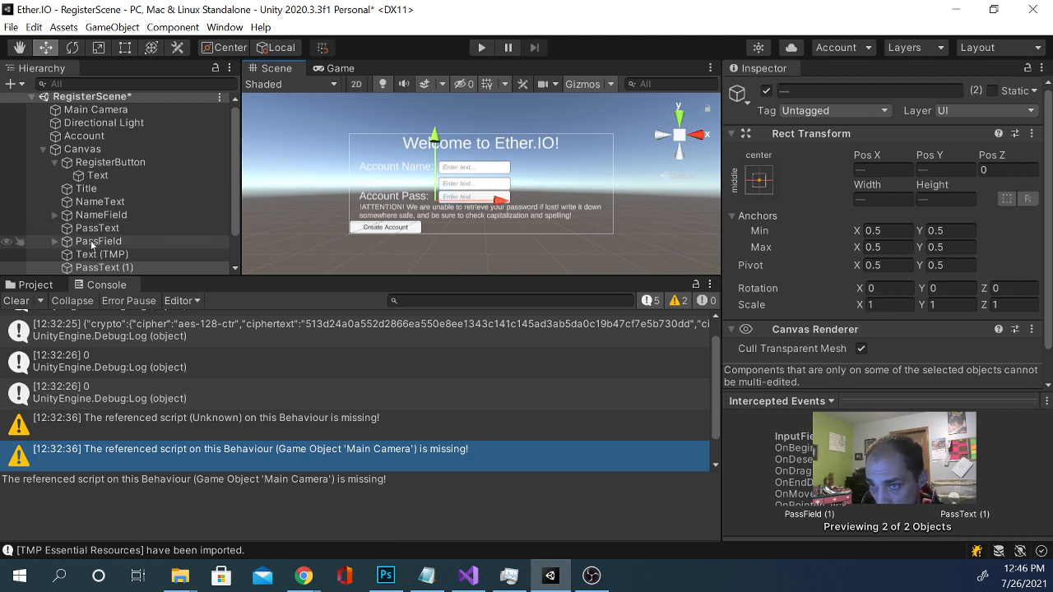
Nudge the original PassField and PassText slightly upward together.
click(95, 241)
ctrl+click(97, 228)
drag(435, 123, 434, 124)
Change the text of the duplicated label PassText (1) to "Repeat Pass:".
click(96, 256)
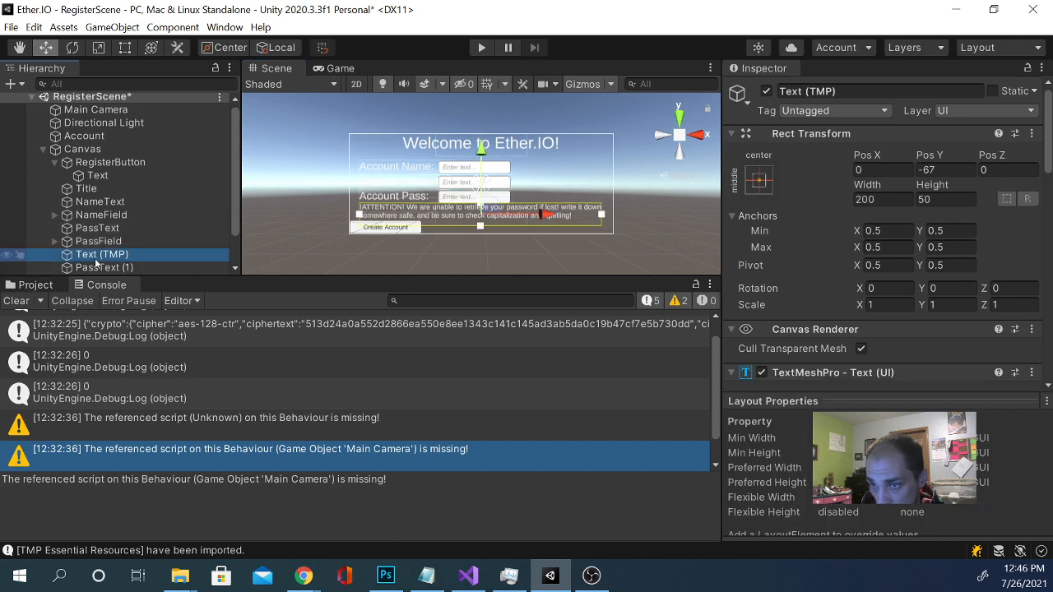
scroll(95, 262, down, 2)
click(109, 229)
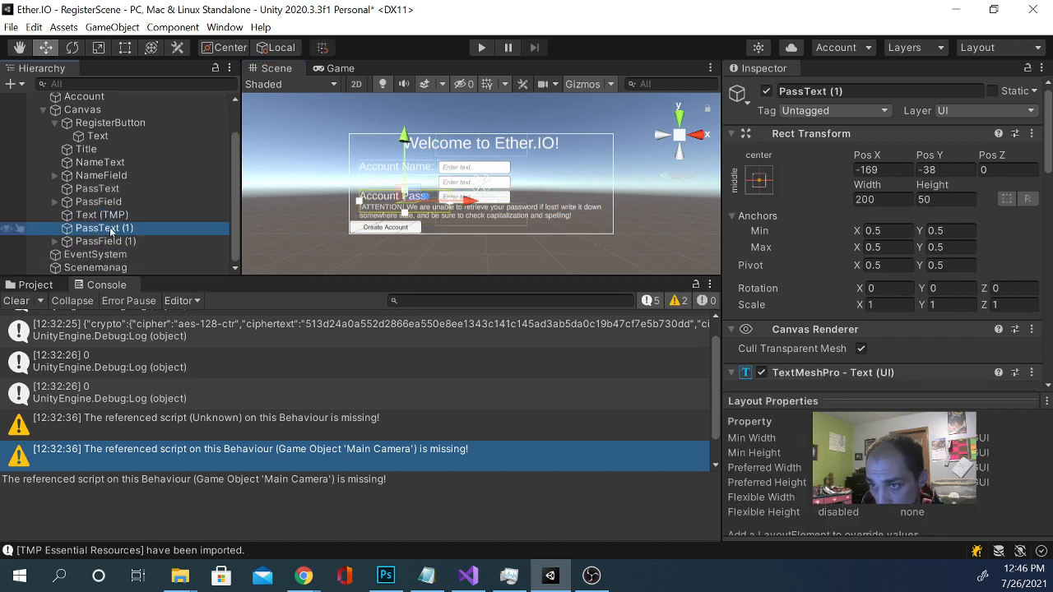
right_click(110, 231)
click(106, 236)
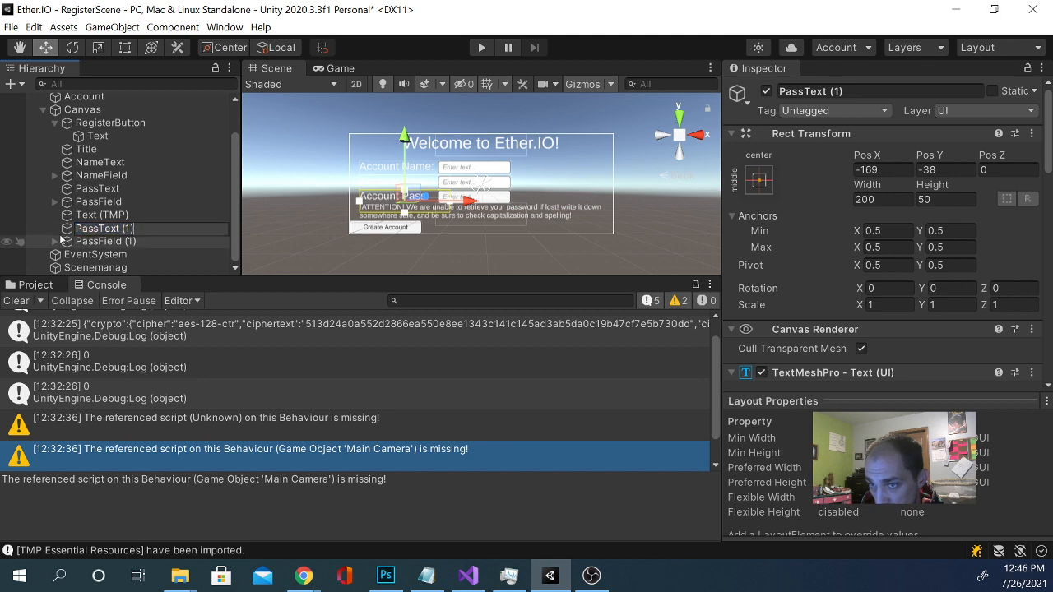
click(89, 229)
scroll(856, 323, down, 8)
scroll(846, 319, up, 2)
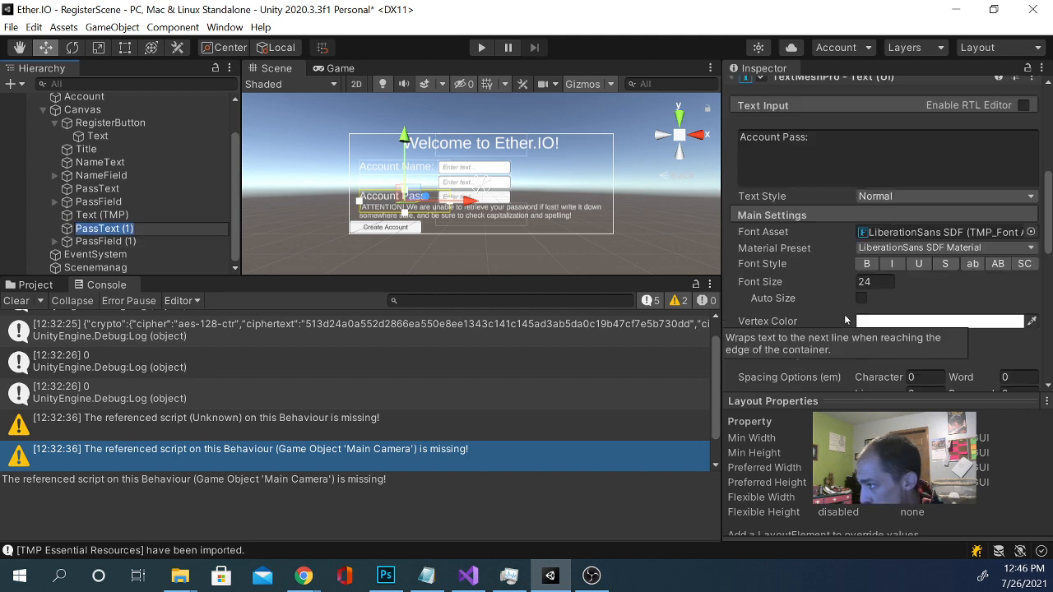
double_click(757, 137)
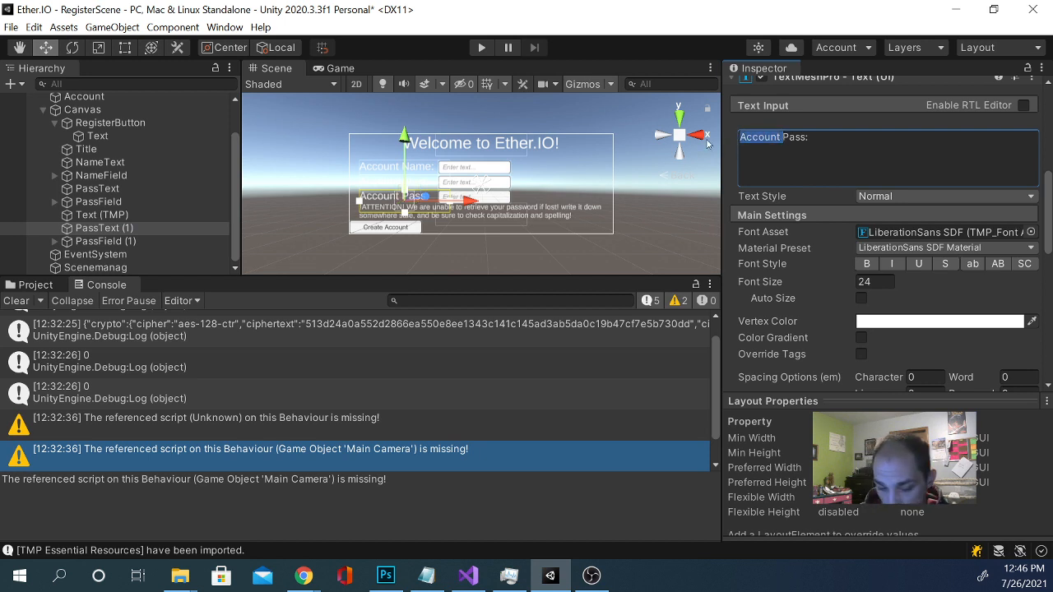
text(Repeat)
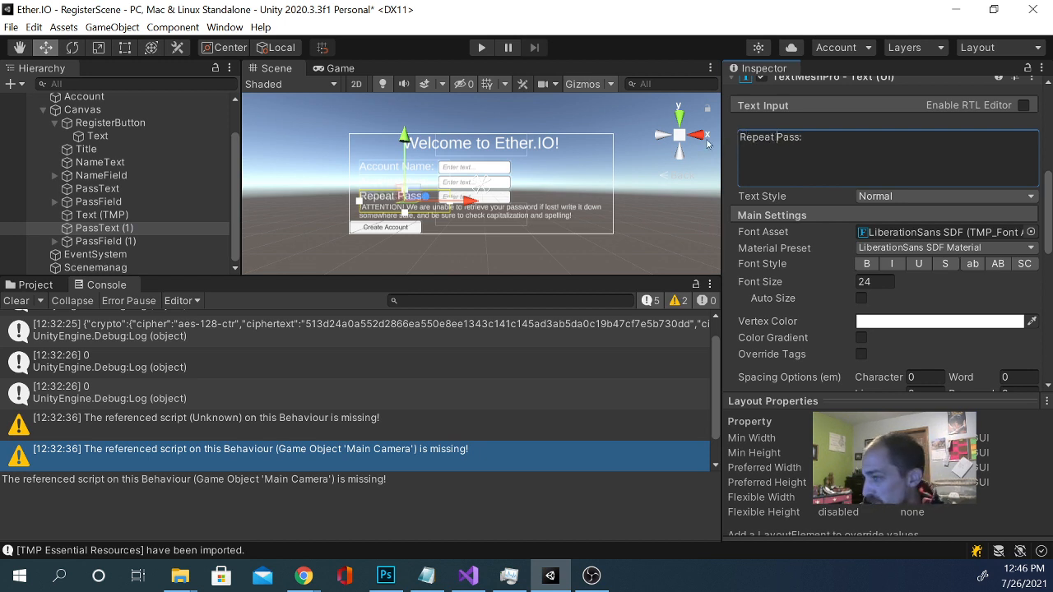
Rename the duplicated input field PassField (1) as RePassField.
right_click(82, 241)
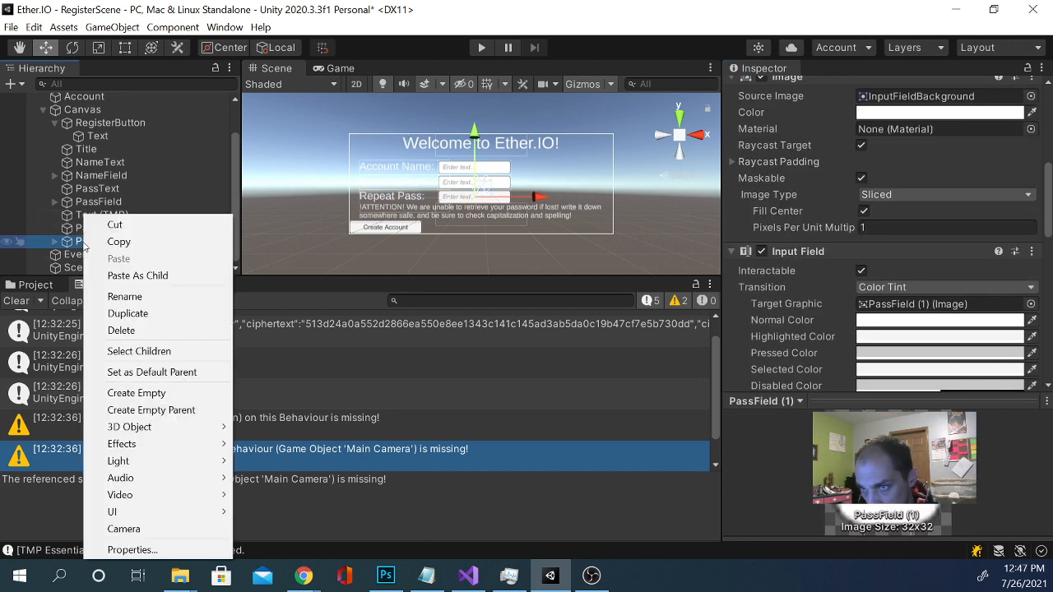
click(125, 297)
text(R)
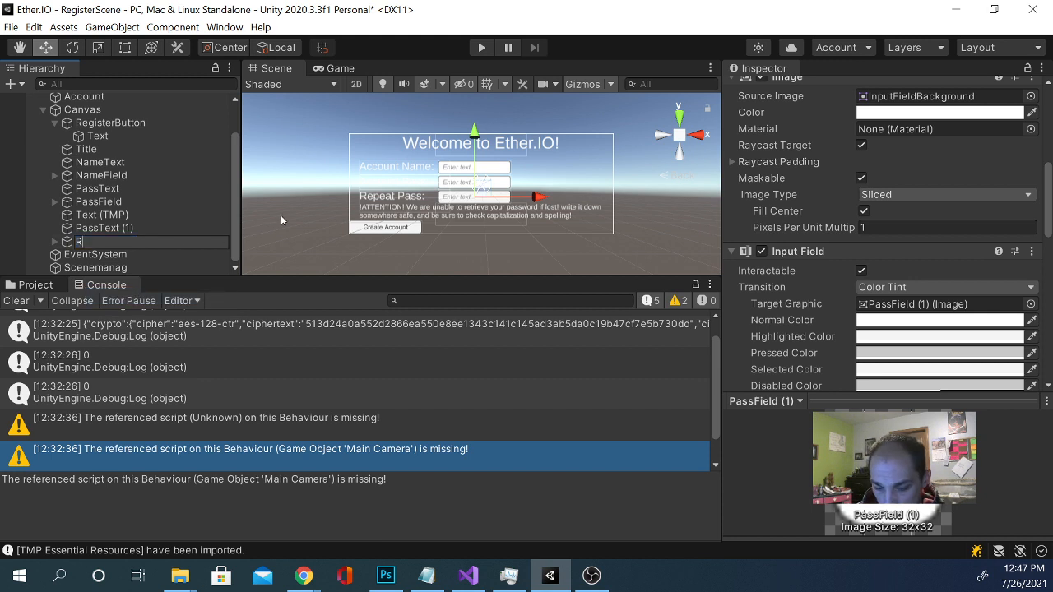
text(ePassFiels)
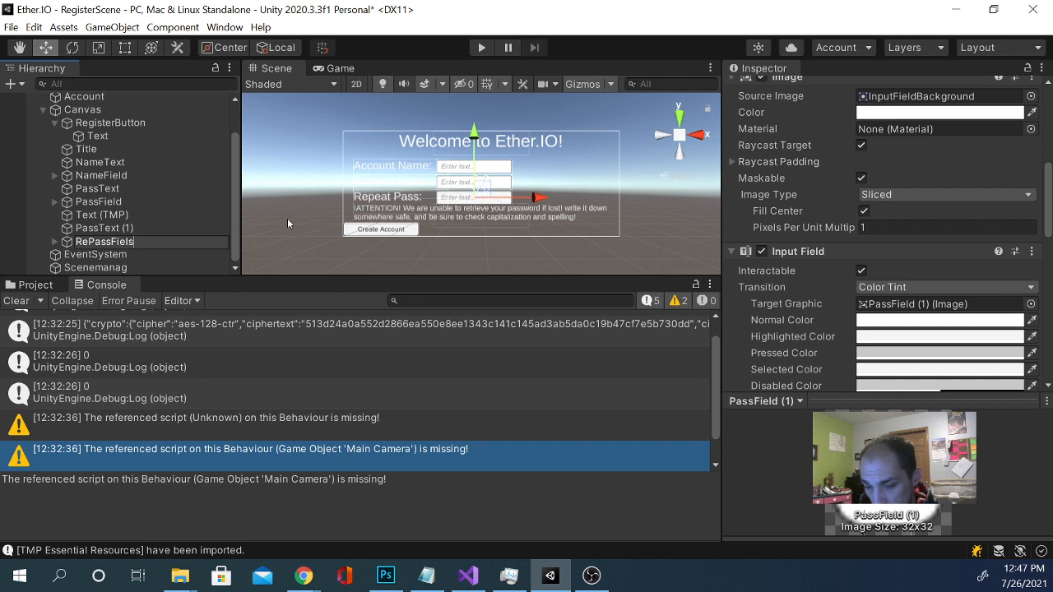
key(BackSpace)
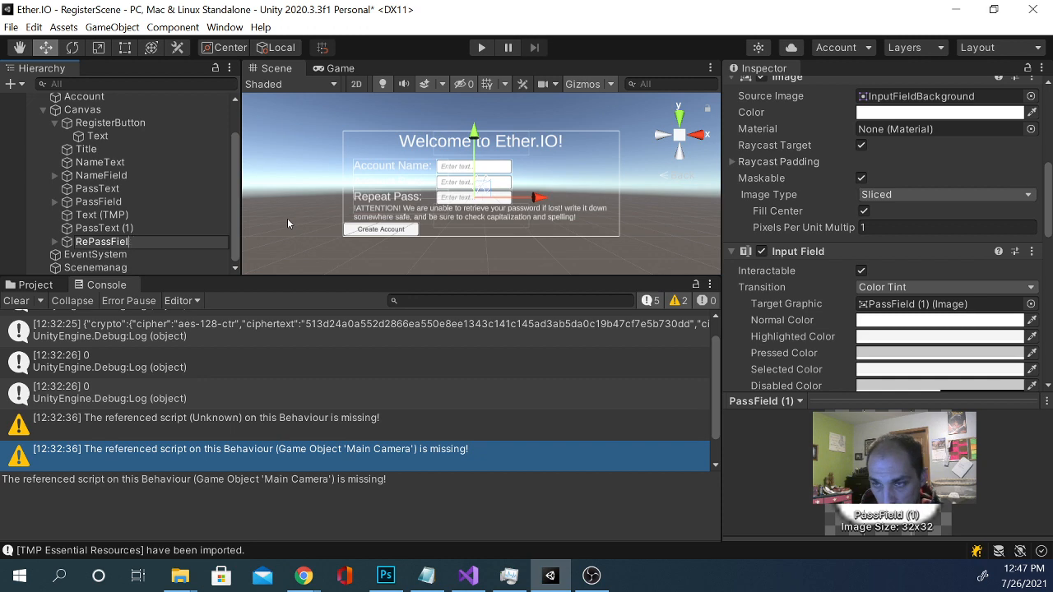
text(d)
click(173, 204)
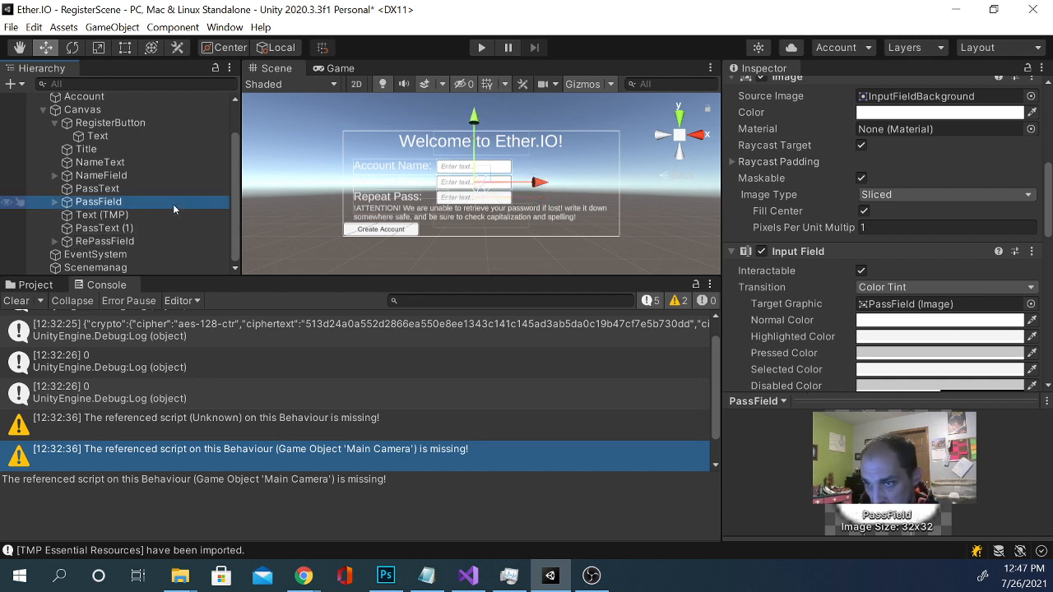
Rename the duplicated label PassText (1) as RePassText.
click(107, 228)
right_click(107, 229)
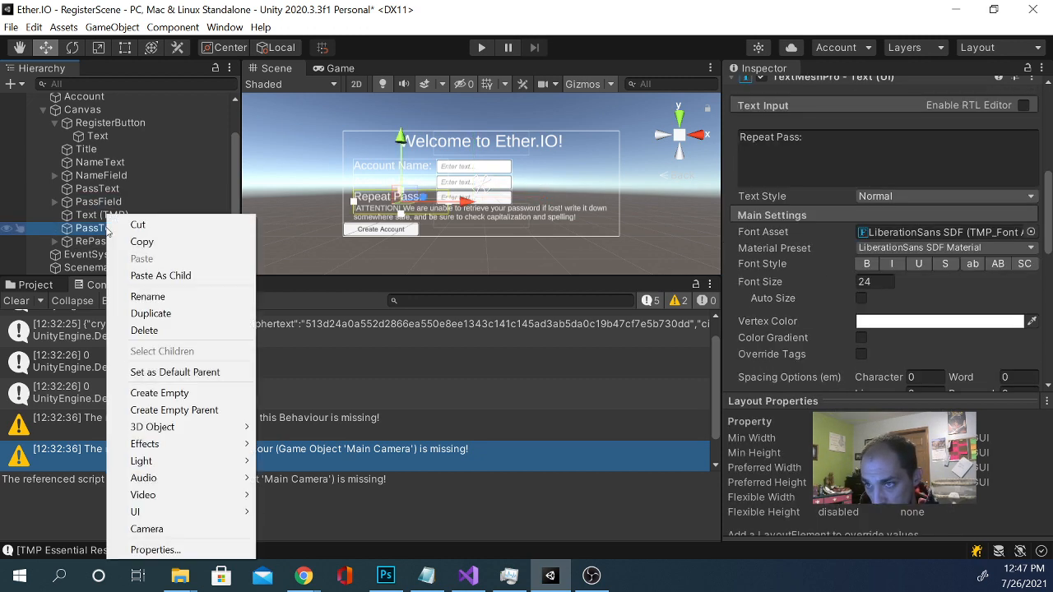
click(149, 297)
text(Re)
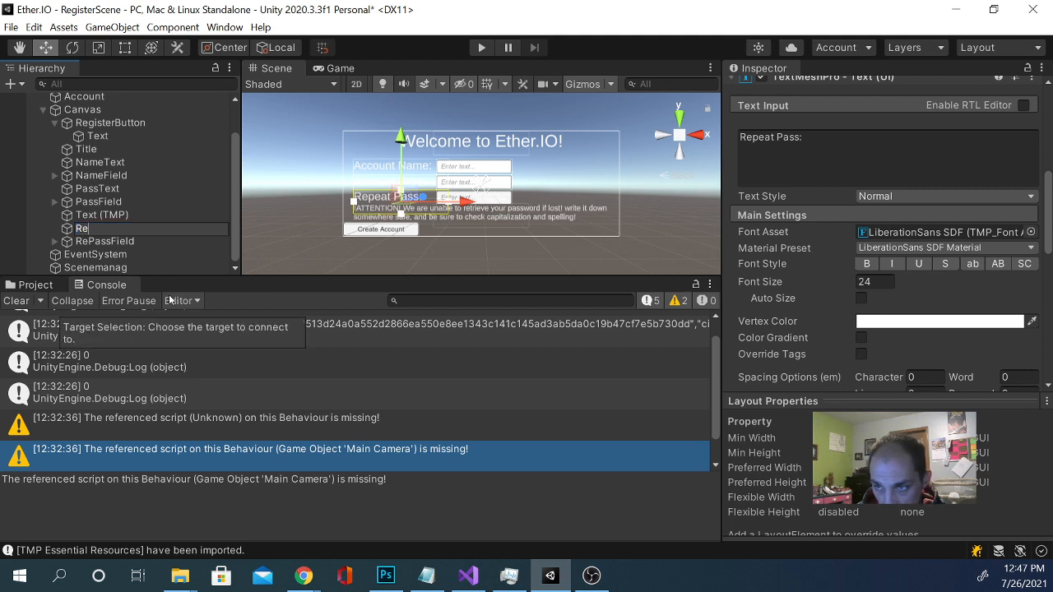
text(PassTe)
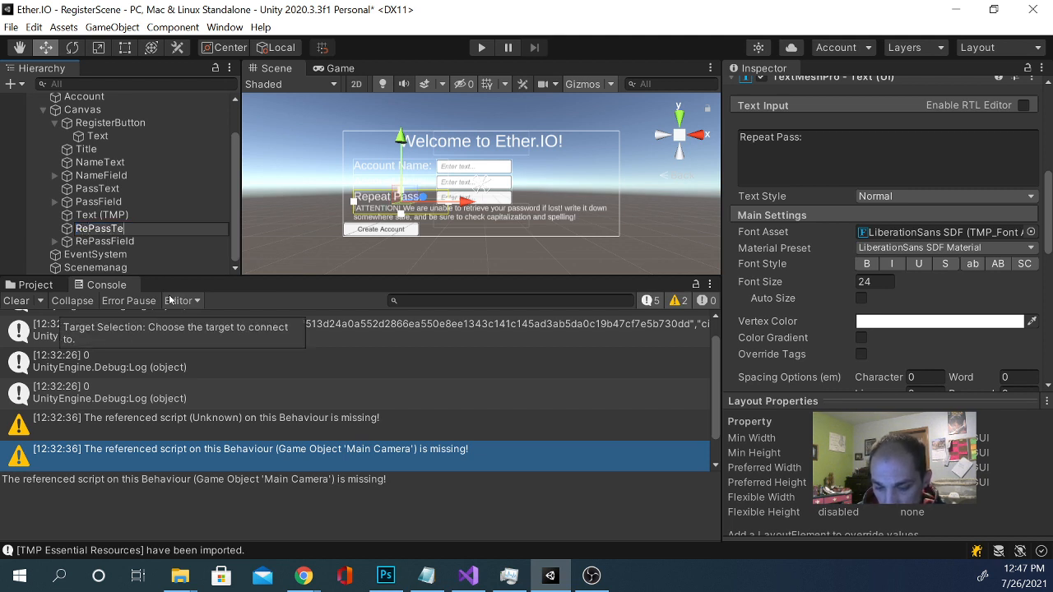
text(xt)
key(Return)
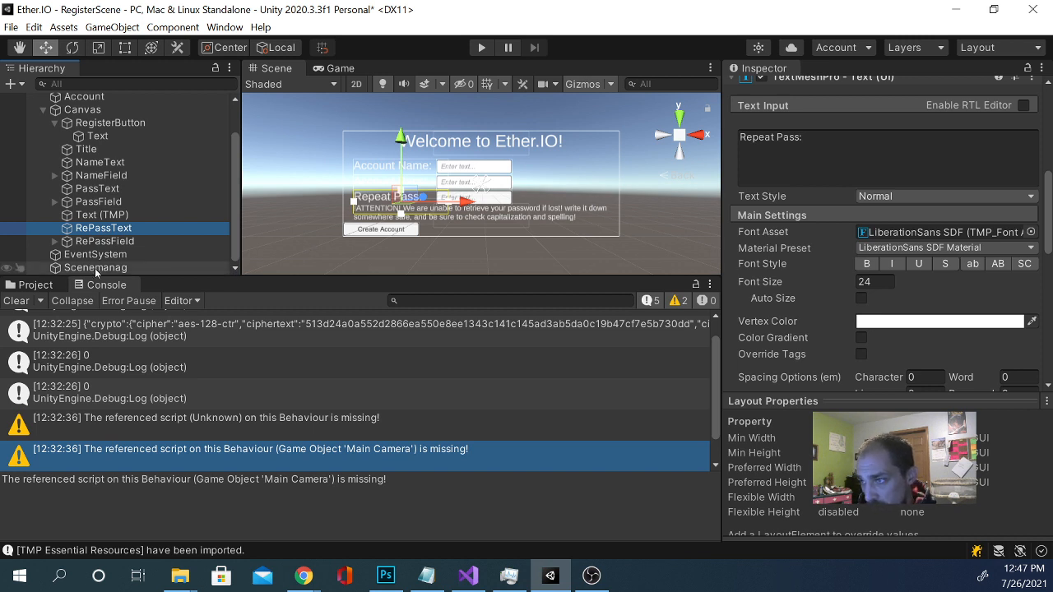
Rename the attention message object Text (TMP) as Warning.
right_click(95, 215)
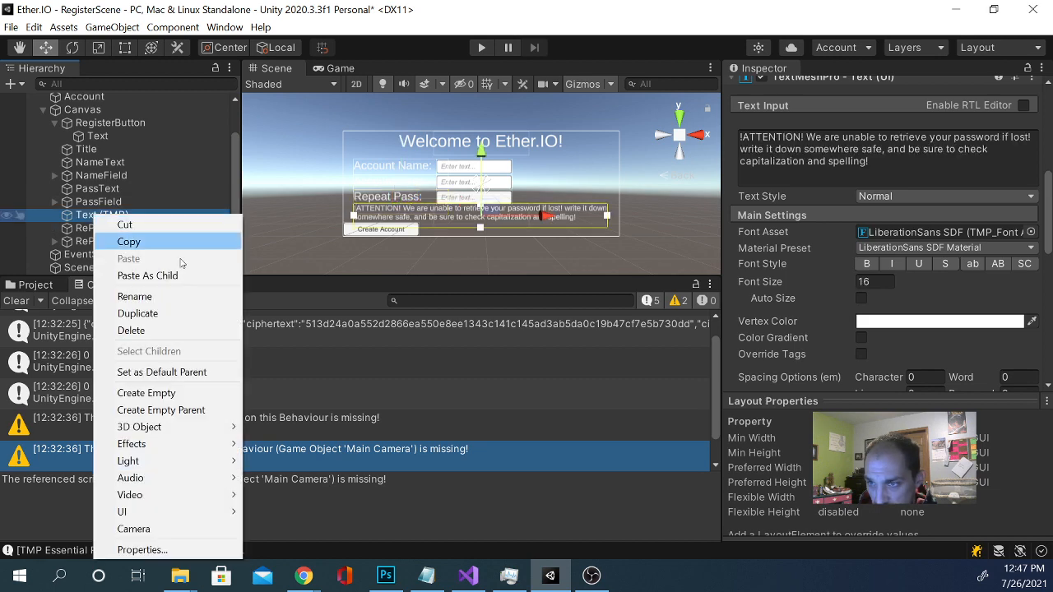
click(151, 296)
text(Warni)
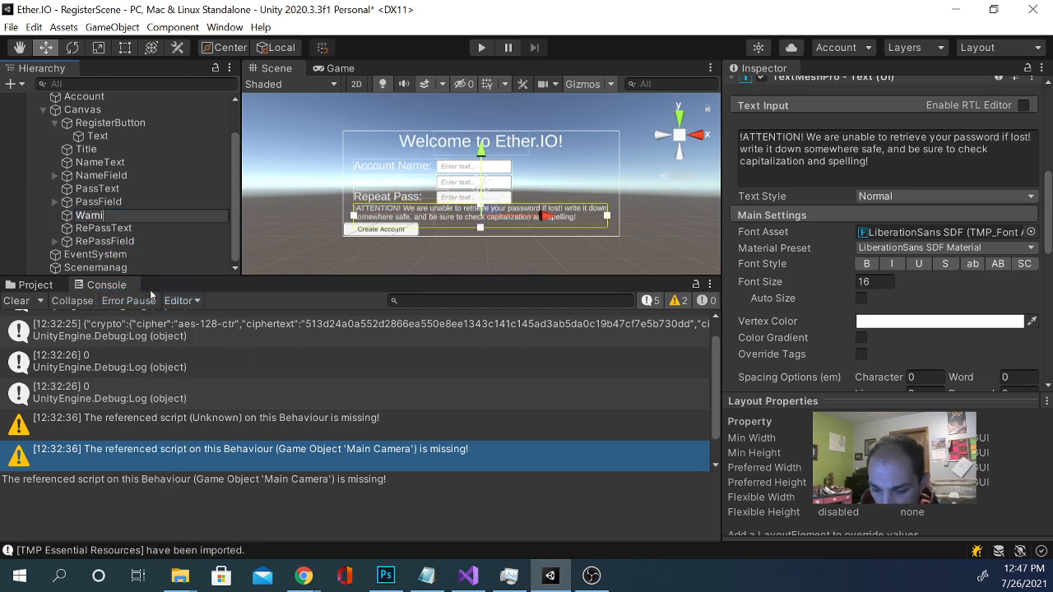
text(ng)
key(Return)
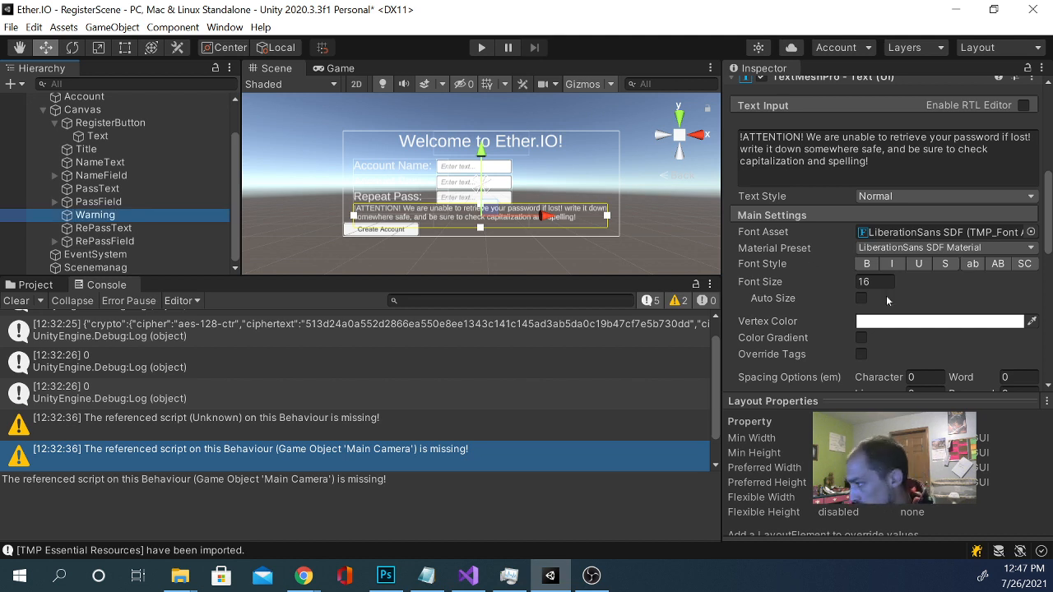
Set the Warning text's vertex color to bright red (F80000).
click(897, 321)
drag(982, 261, 999, 249)
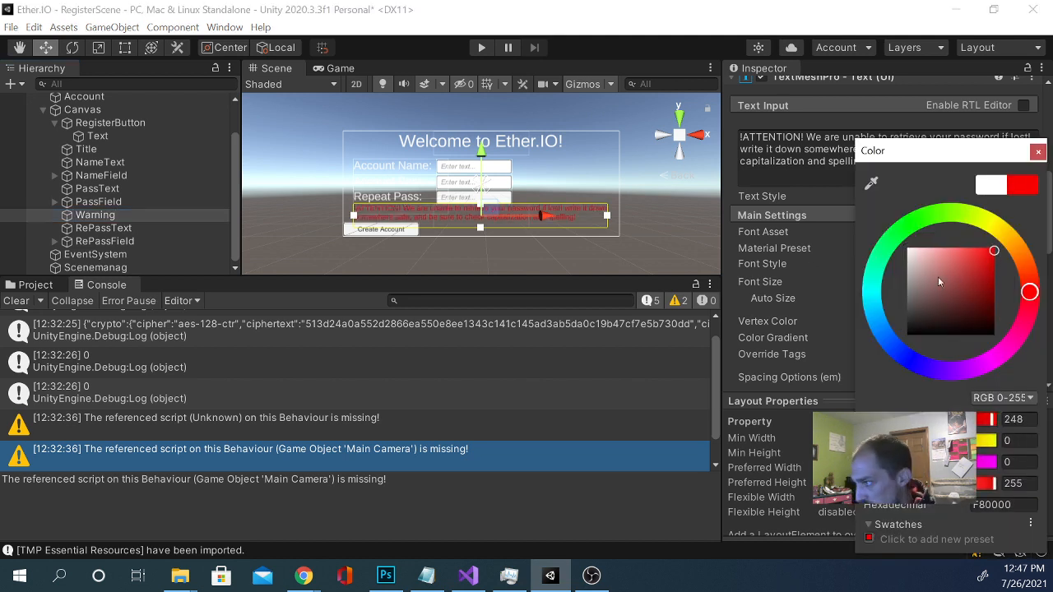
click(842, 285)
Raise the face softness of the Liberation Sans SDF material to about 0.053.
scroll(842, 285, down, 6)
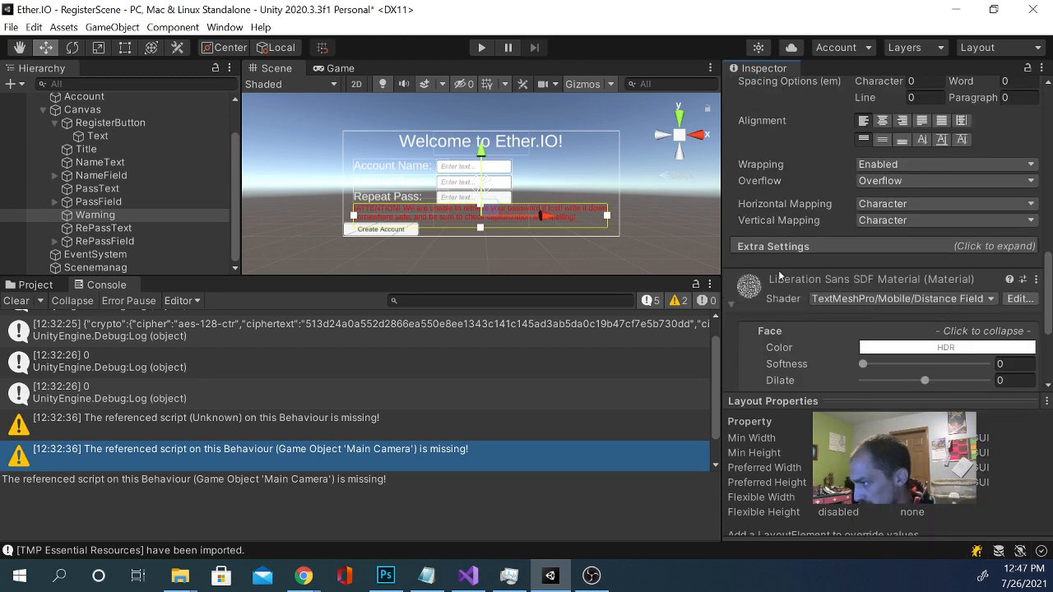
scroll(844, 316, down, 4)
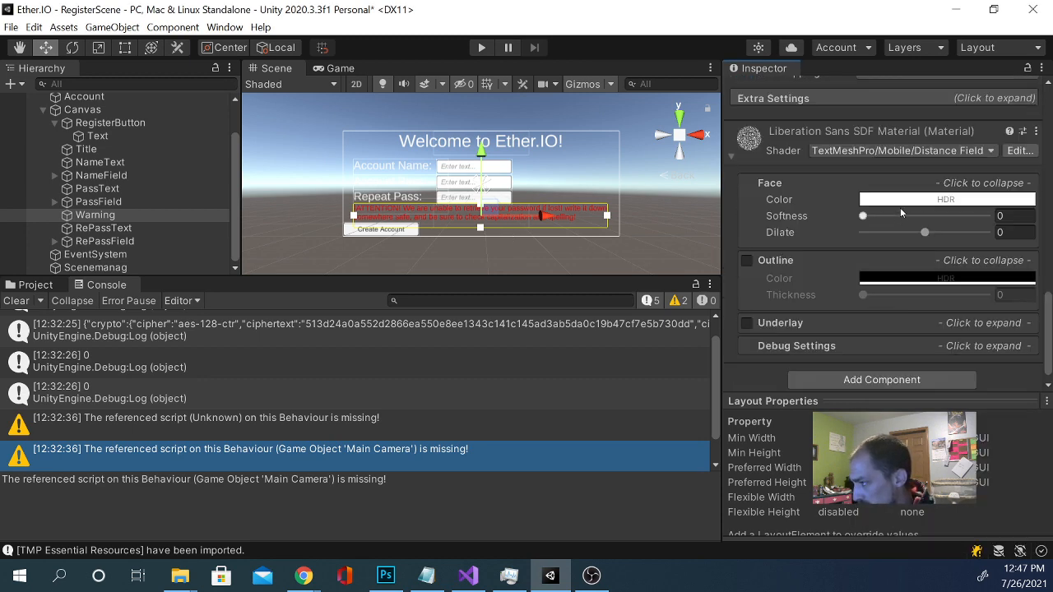
drag(864, 217, 872, 218)
Enable the text material's black outline with a thickness of about 0.082, and check the result in the Game view.
click(747, 260)
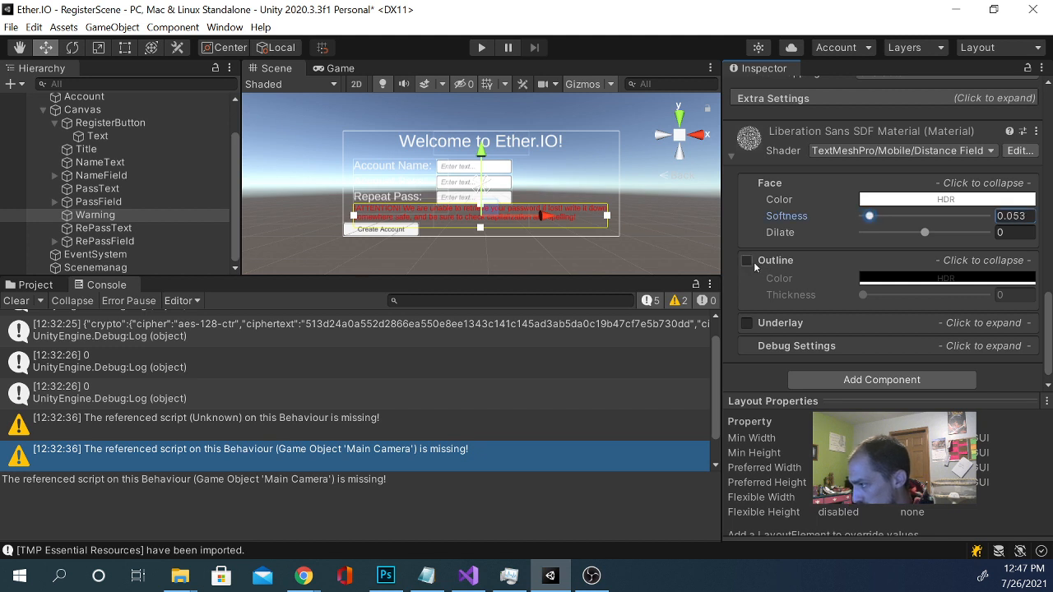
click(1003, 295)
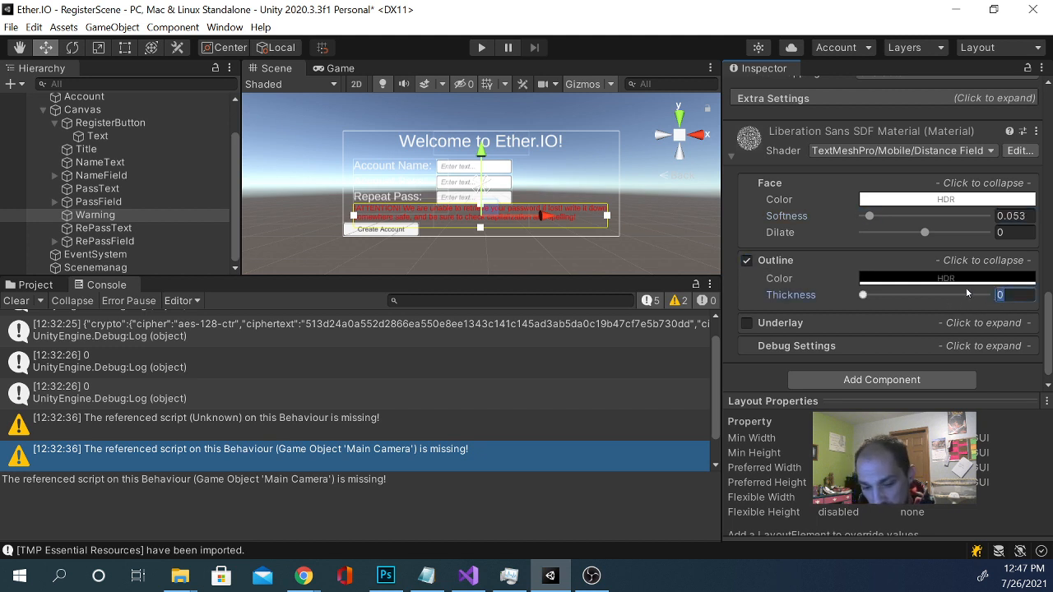
text(2)
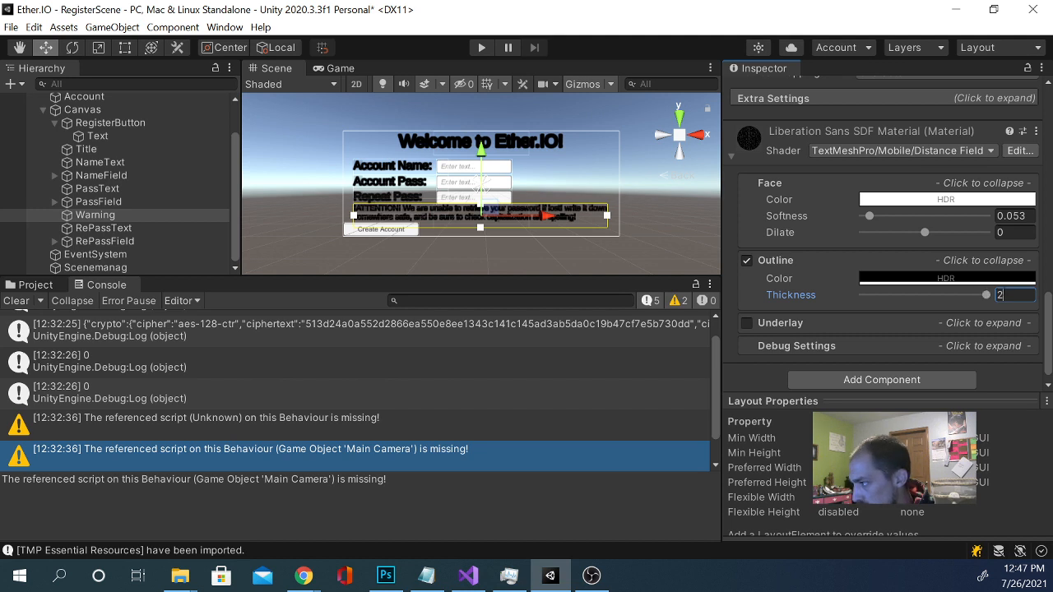
key(BackSpace)
text(1)
drag(988, 298, 873, 298)
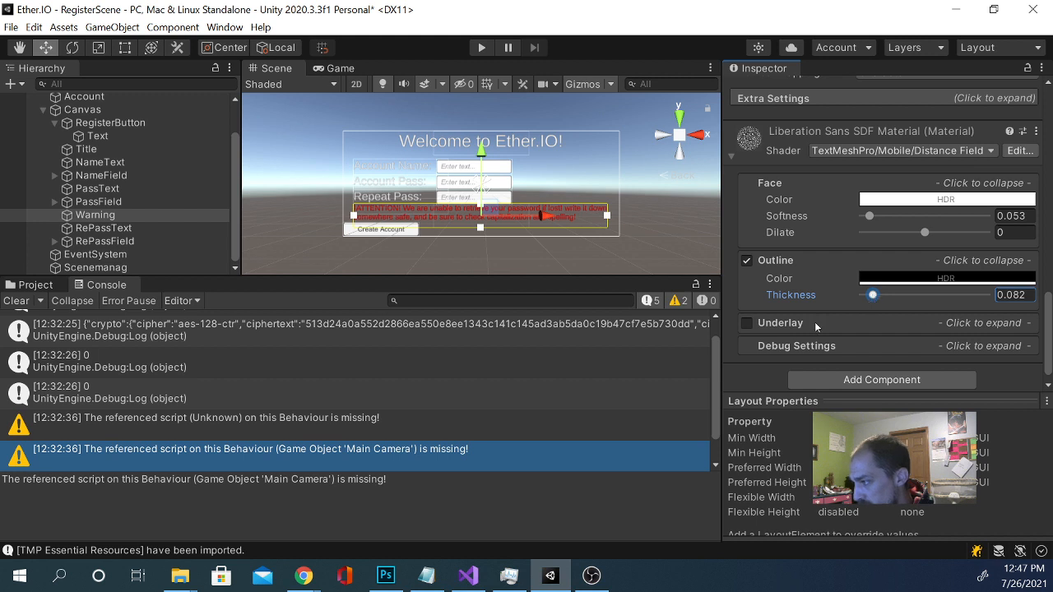
click(330, 68)
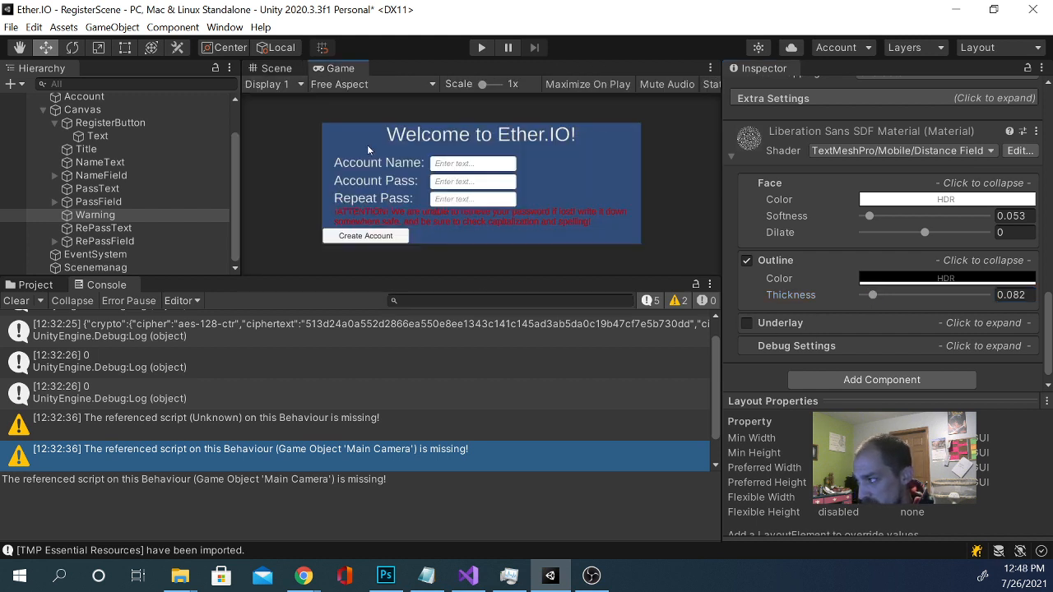
click(277, 68)
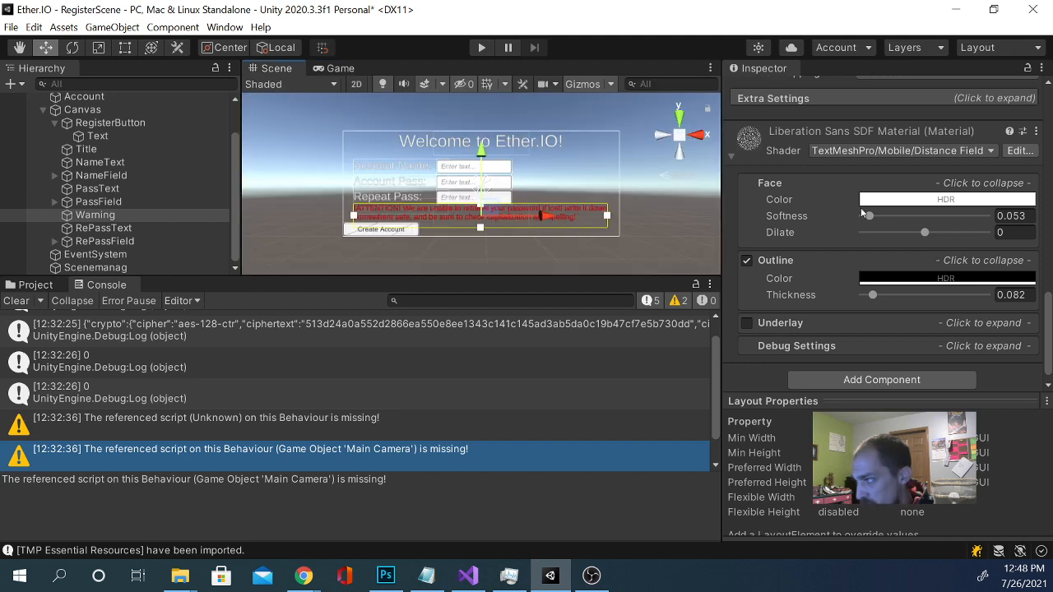
Change the Warning text's vertex color to pale yellow (FFF571) and preview it in the Game view.
scroll(872, 230, up, 10)
scroll(889, 264, down, 4)
click(938, 321)
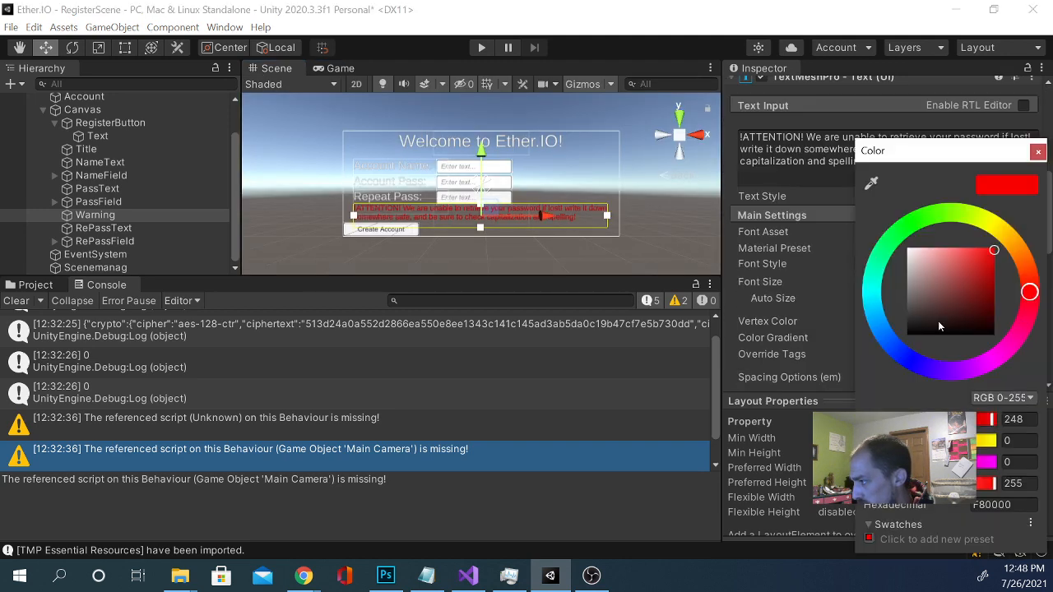
drag(1017, 253, 1002, 224)
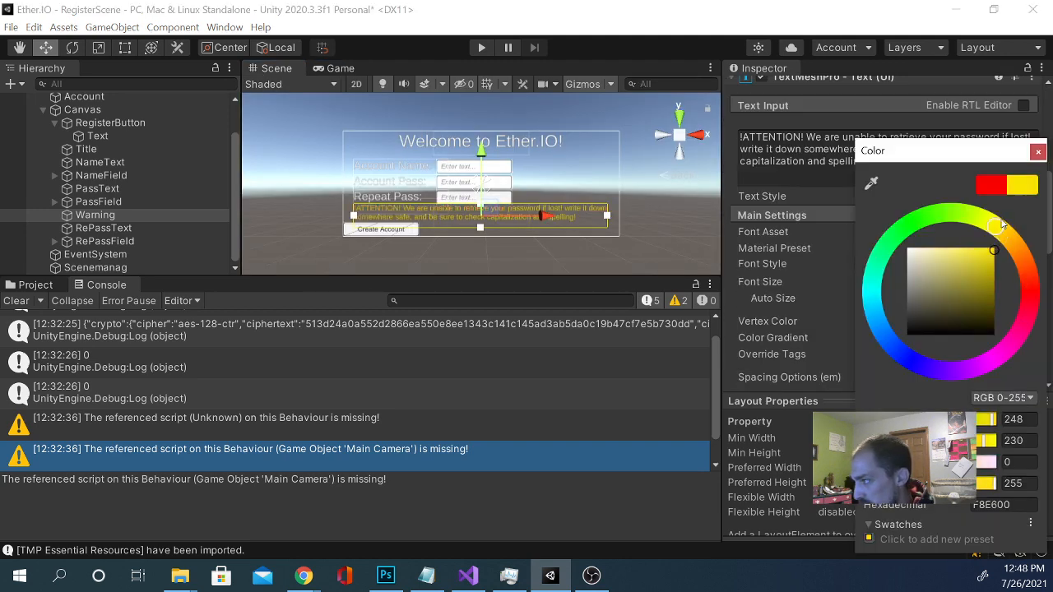
drag(985, 259, 956, 251)
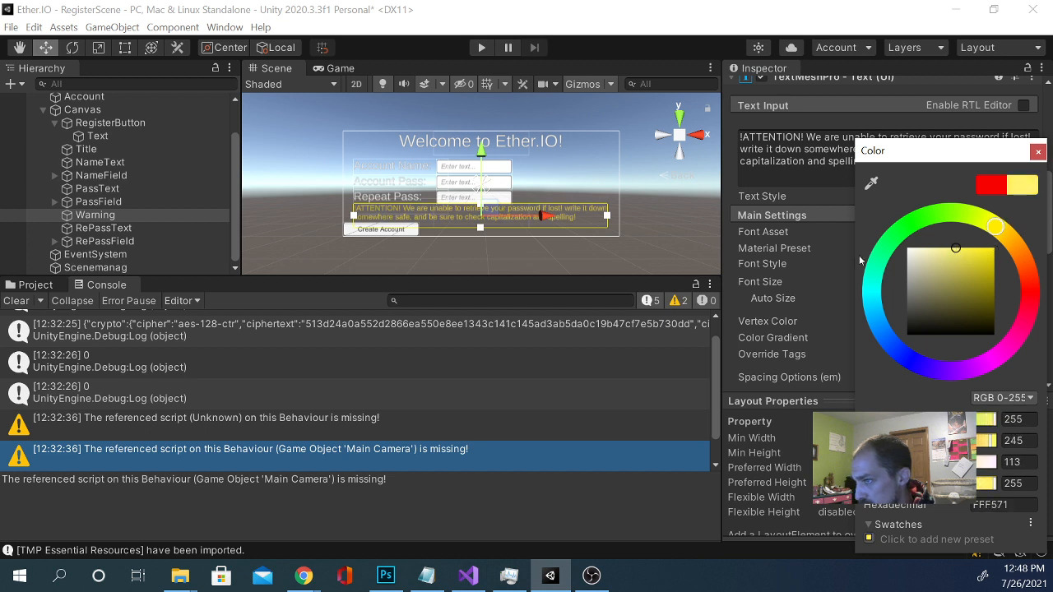
click(383, 43)
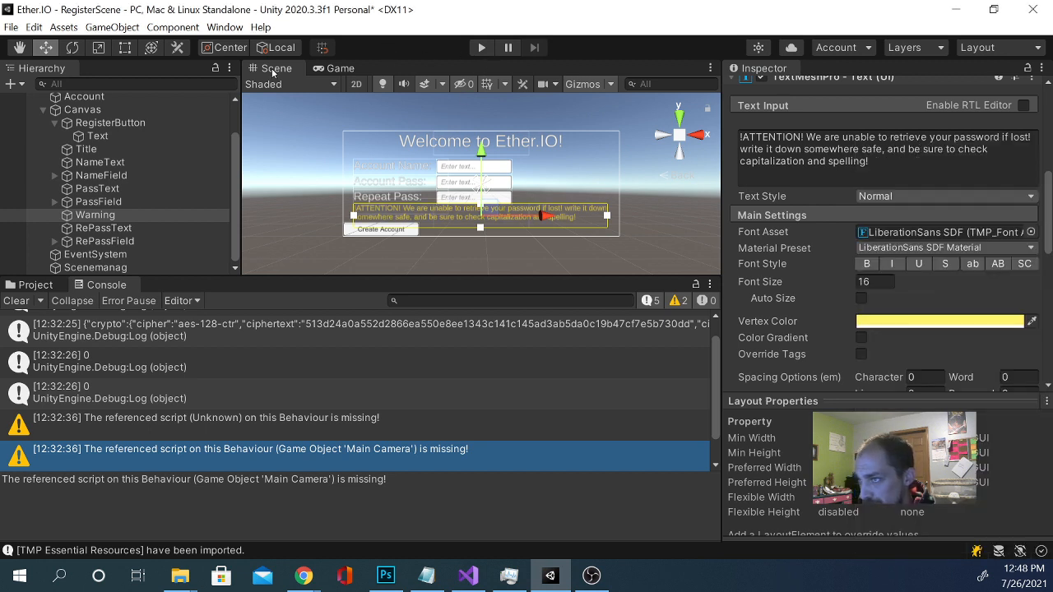
click(339, 69)
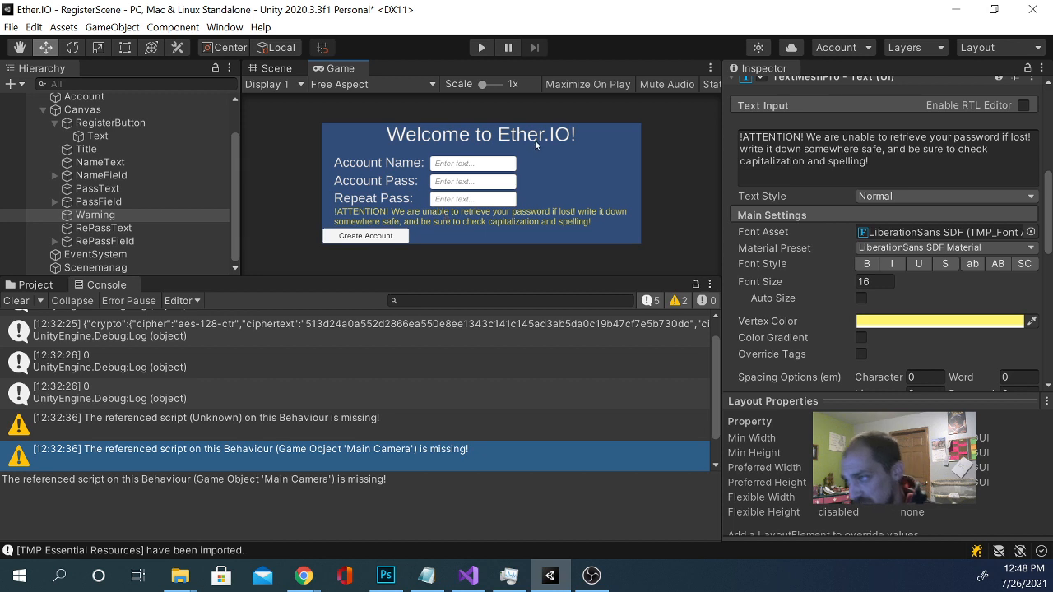